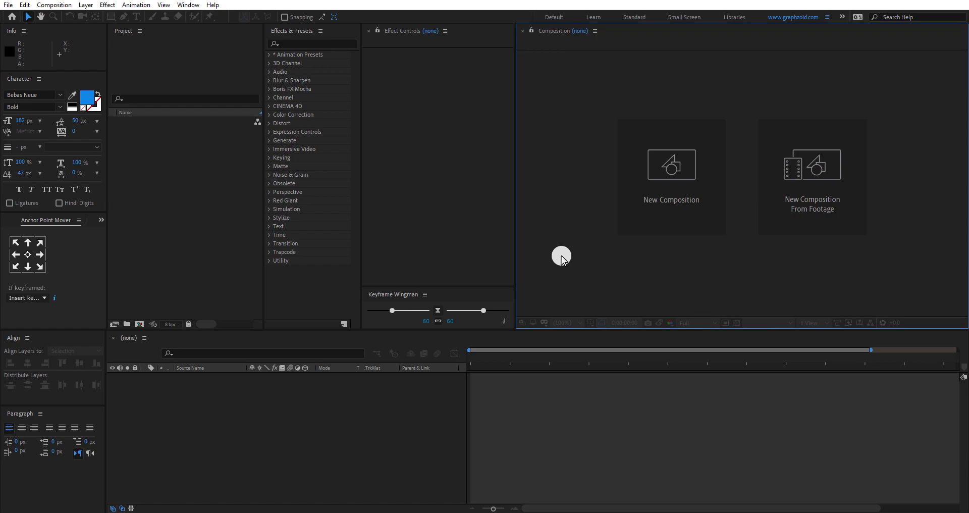
# Create the 1920×1080, 30 fps, 0:00:03:00 composition named Text Animation
pyautogui.click(644, 205)
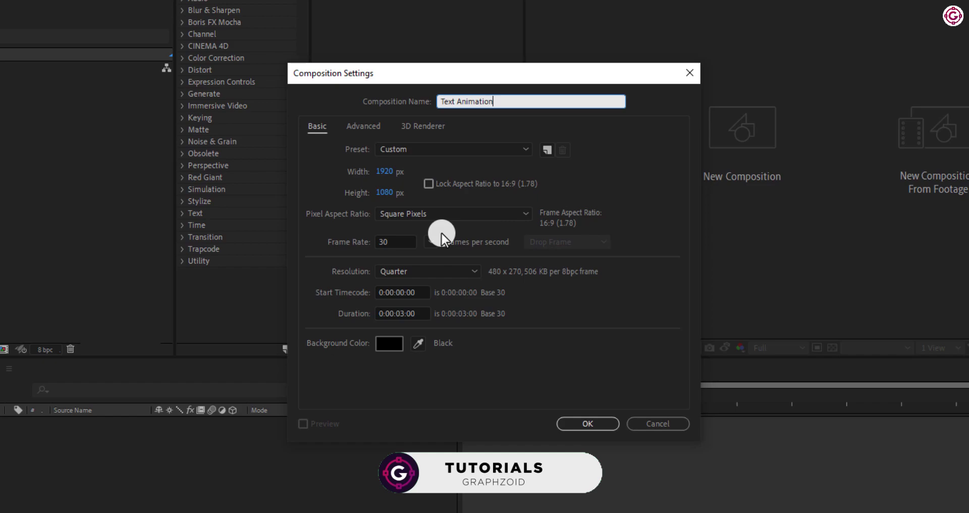
pyautogui.click(573, 423)
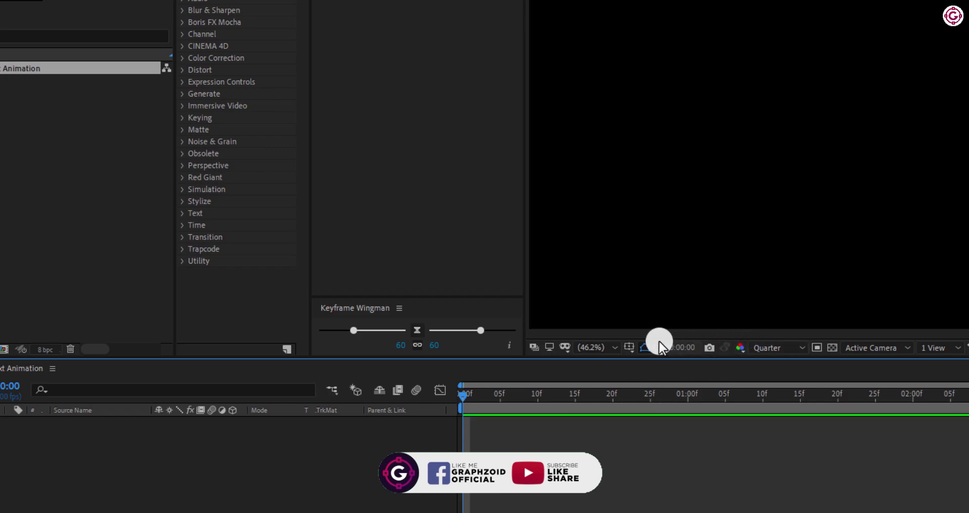
pyautogui.click(599, 345)
# Fit the viewer up to 100% and add a WELCOME text layer
pyautogui.click(599, 378)
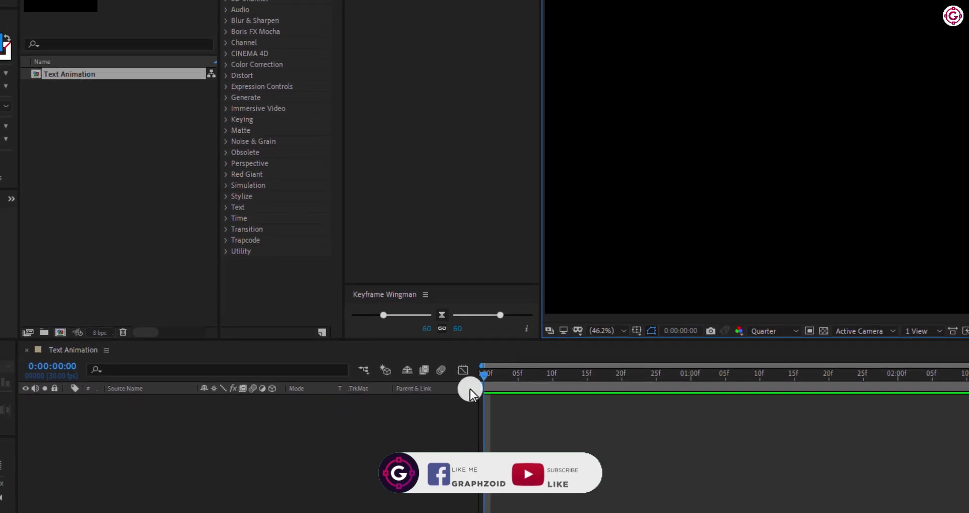
pyautogui.rightClick(197, 444)
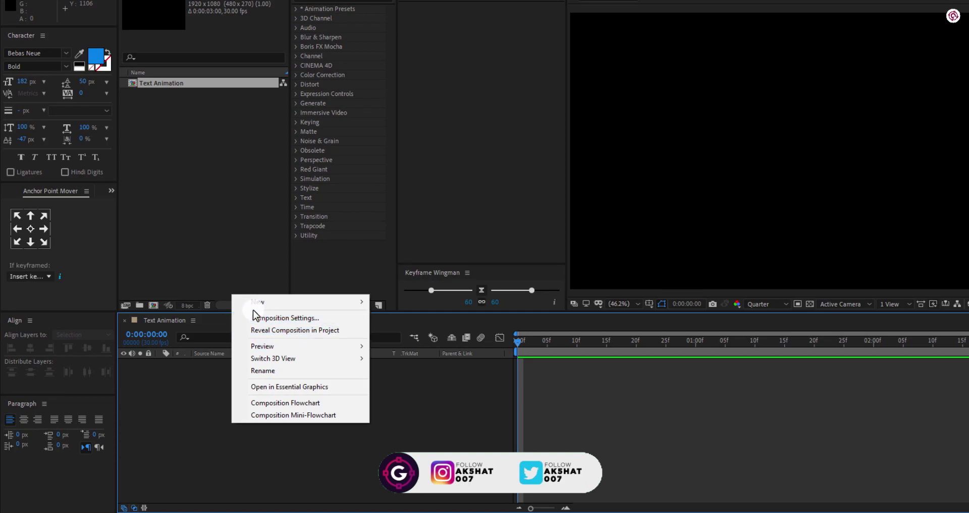
pyautogui.moveTo(291, 303)
pyautogui.click(396, 317)
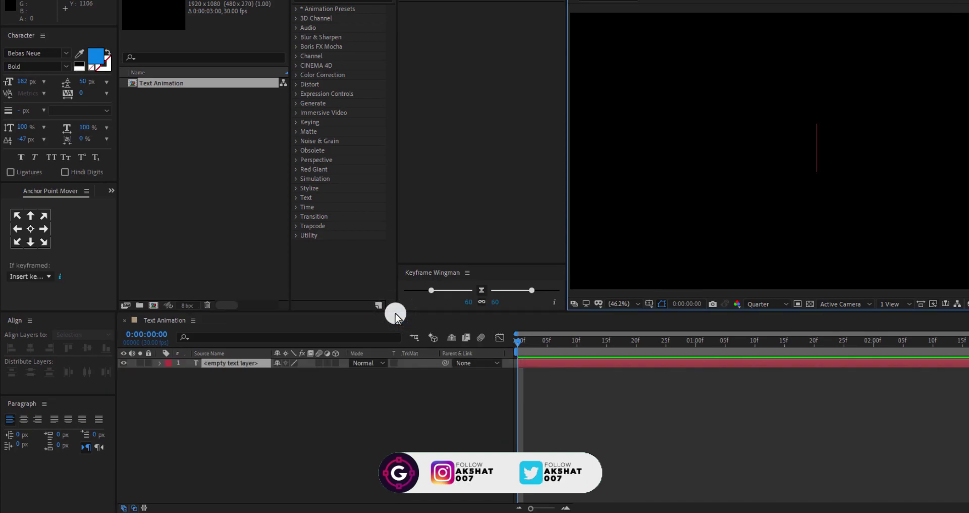
pyautogui.write('WELCOME')
pyautogui.click(324, 389)
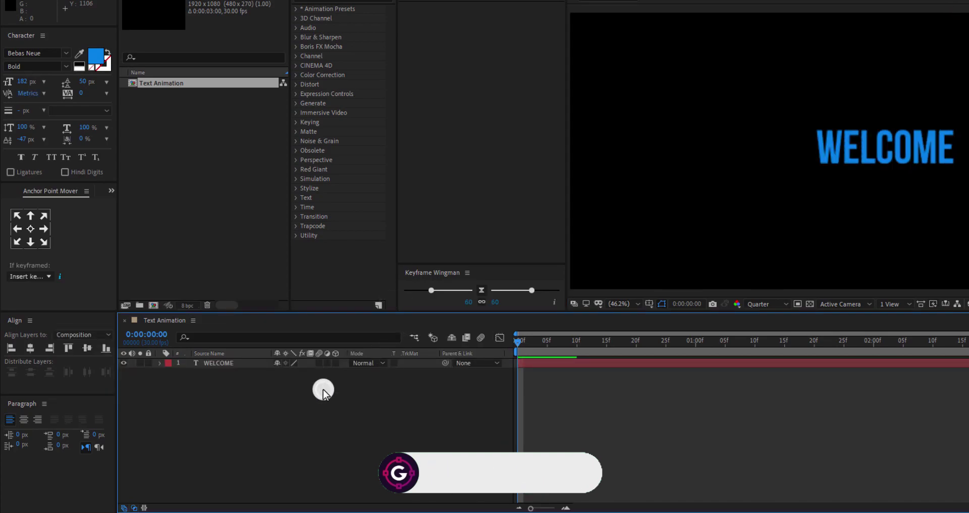
# Centre WELCOME's anchor point and align the text to the frame centre
pyautogui.click(227, 364)
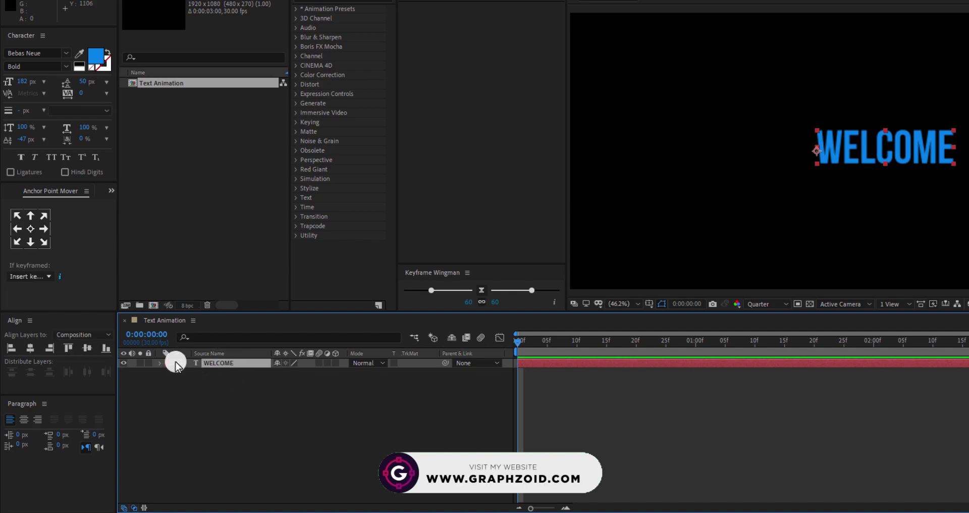
pyautogui.click(31, 229)
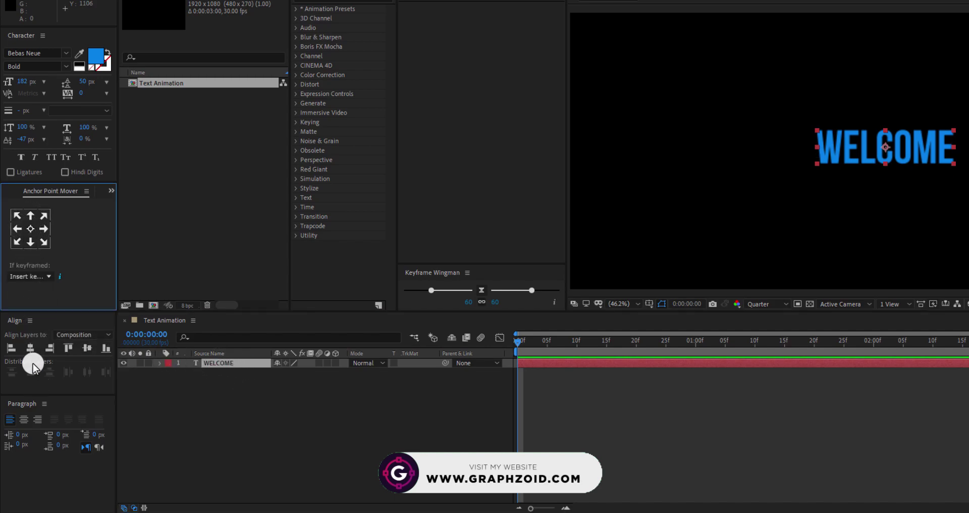
pyautogui.click(31, 347)
pyautogui.click(87, 348)
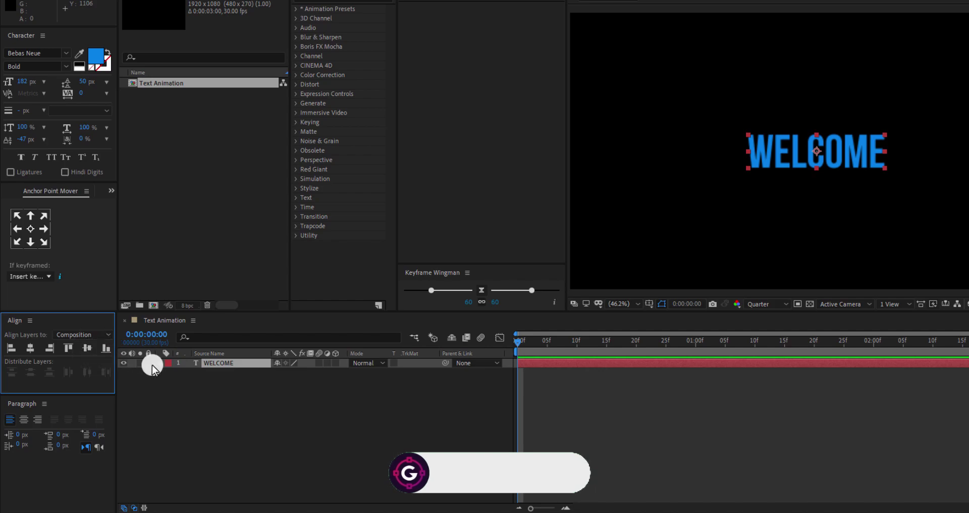
pyautogui.click(238, 424)
# Pre-compose the WELCOME layer as Text 01
pyautogui.rightClick(217, 371)
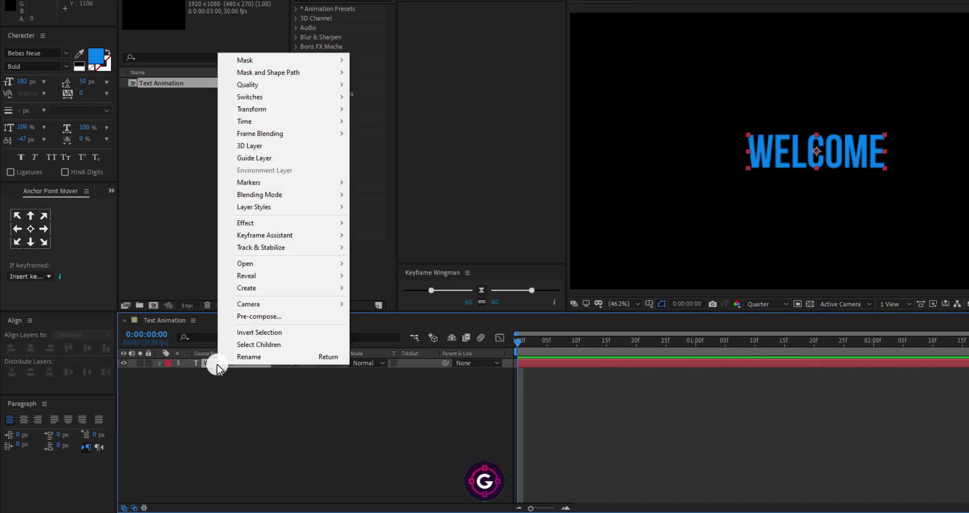
pyautogui.click(268, 320)
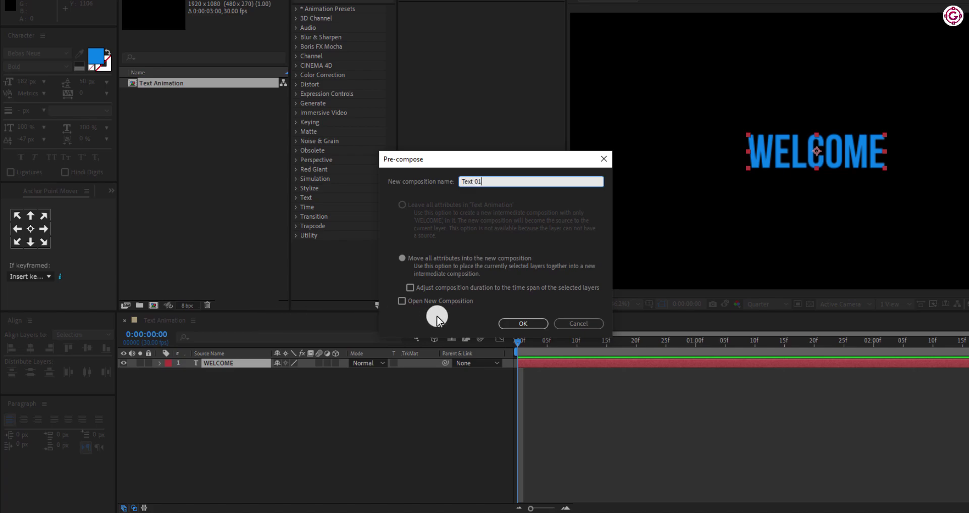
pyautogui.click(510, 323)
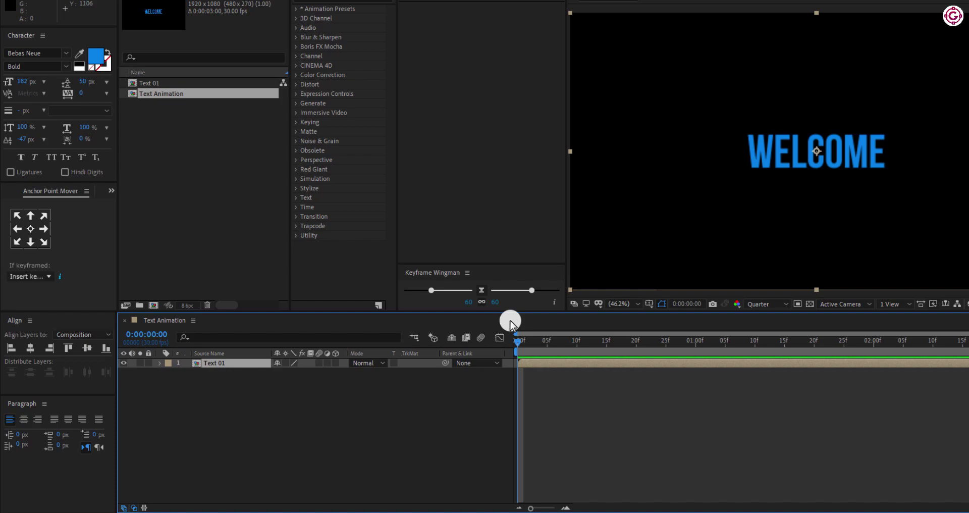
pyautogui.click(232, 384)
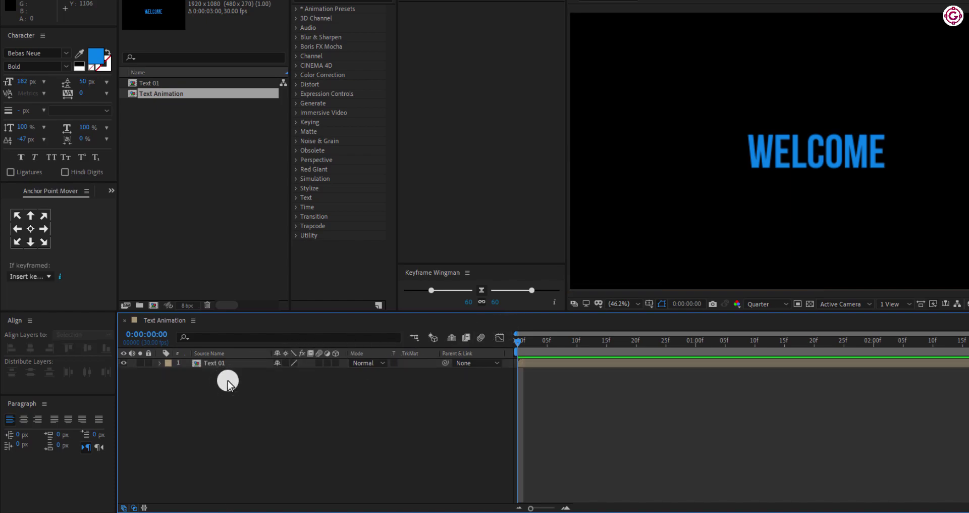
# Add a BACK text layer with a centred anchor point, aligned to the frame centre
pyautogui.rightClick(227, 381)
pyautogui.moveTo(231, 387)
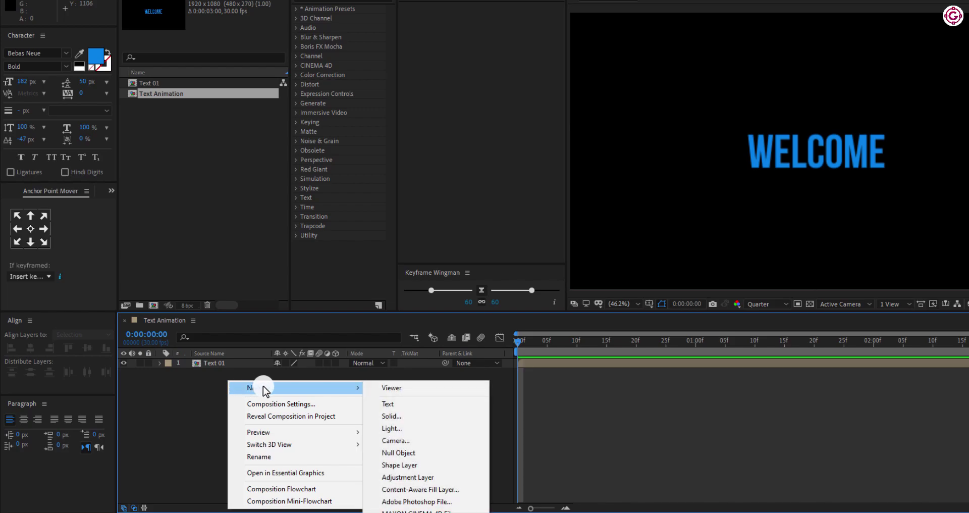
pyautogui.click(387, 403)
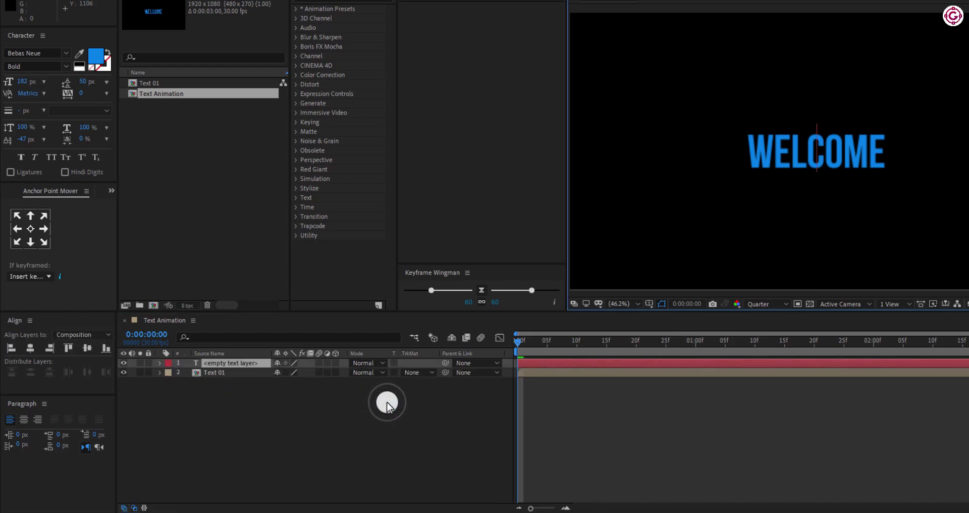
pyautogui.write('BACK')
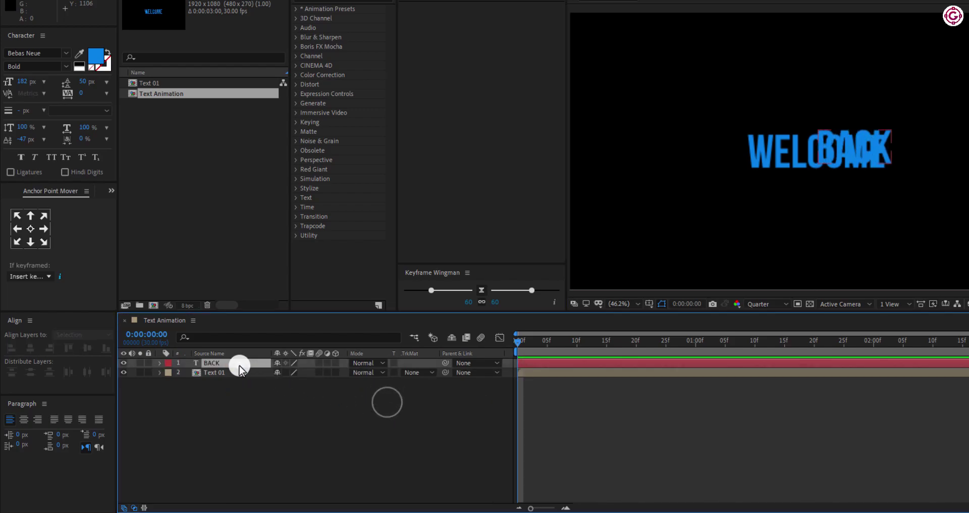
pyautogui.click(30, 228)
pyautogui.click(29, 346)
pyautogui.click(85, 347)
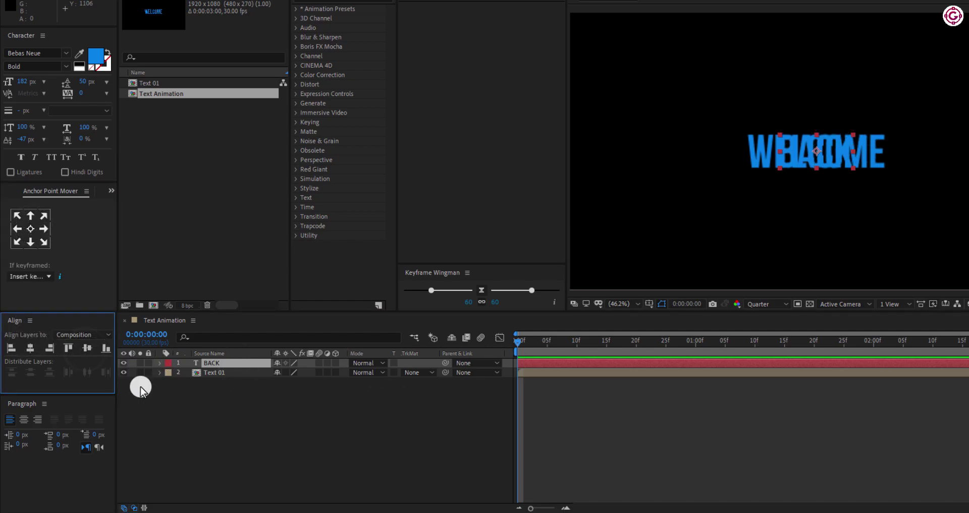
pyautogui.click(206, 411)
# Change the BACK text fill colour from blue to red
pyautogui.click(216, 363)
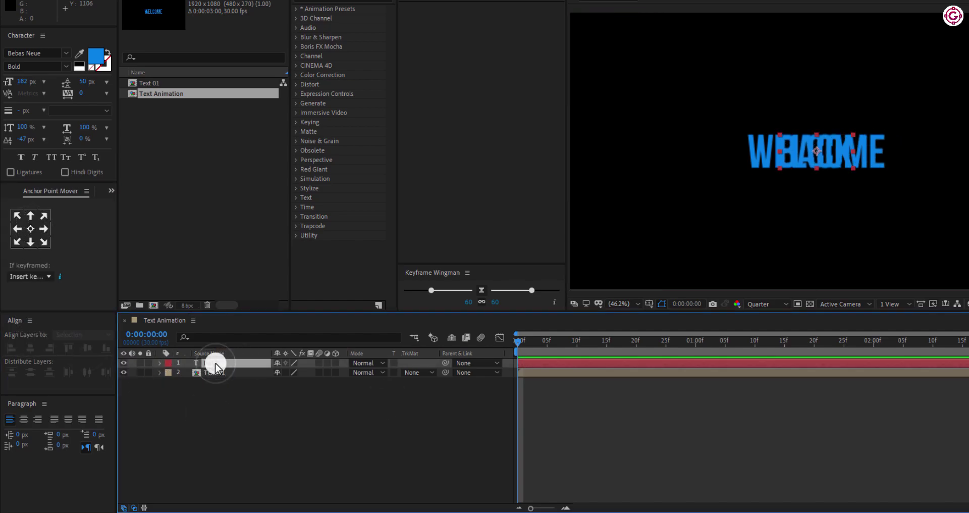
pyautogui.click(94, 66)
pyautogui.moveTo(551, 250); pyautogui.dragTo(556, 212)
pyautogui.click(637, 195)
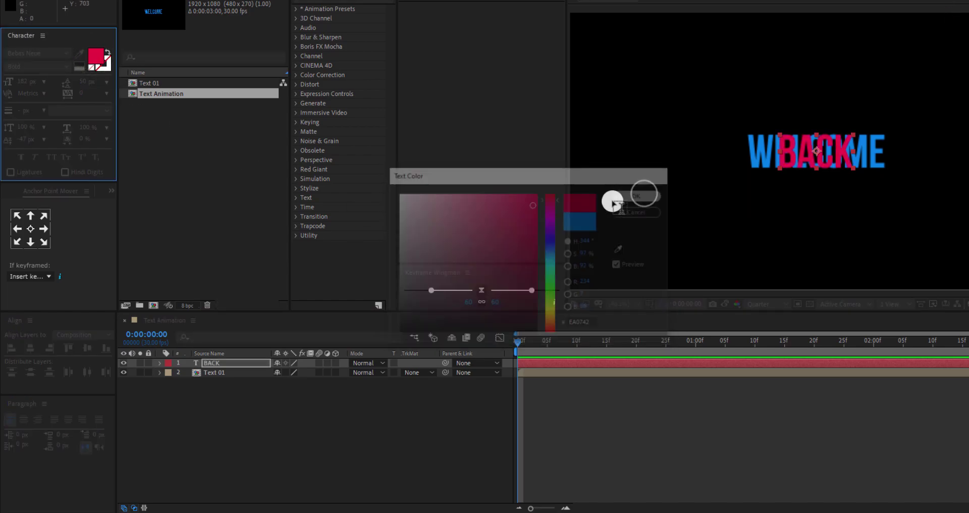
pyautogui.click(271, 396)
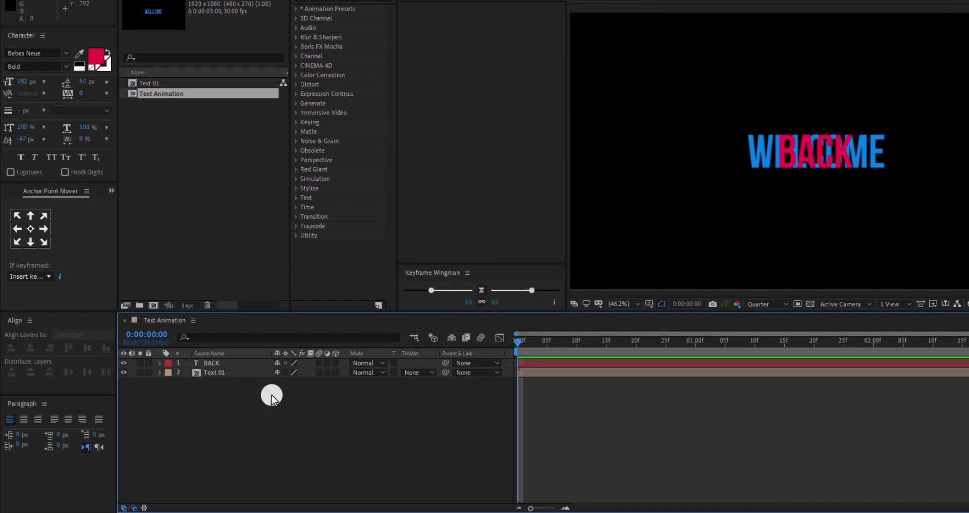
# Pre-compose BACK as Text 02, move it below Text 01, and hide it
pyautogui.rightClick(215, 364)
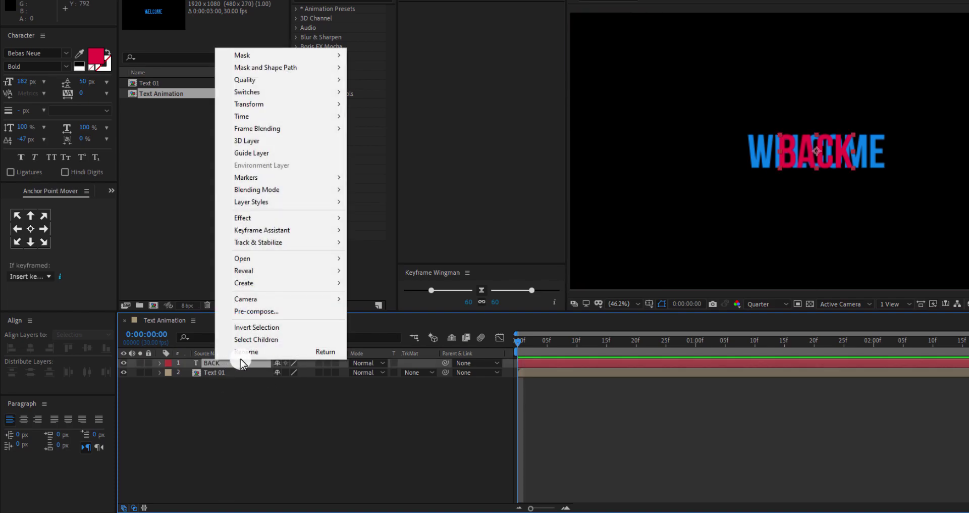
pyautogui.click(265, 313)
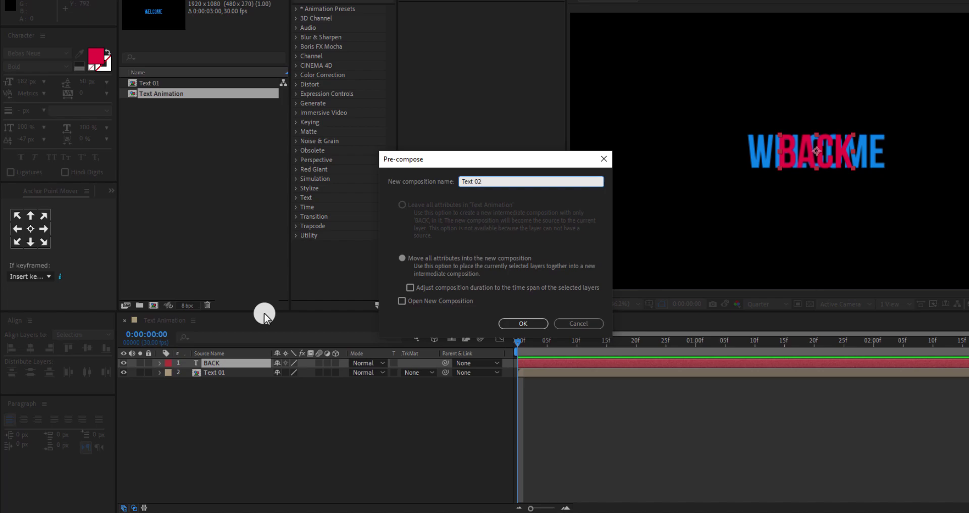
pyautogui.click(510, 322)
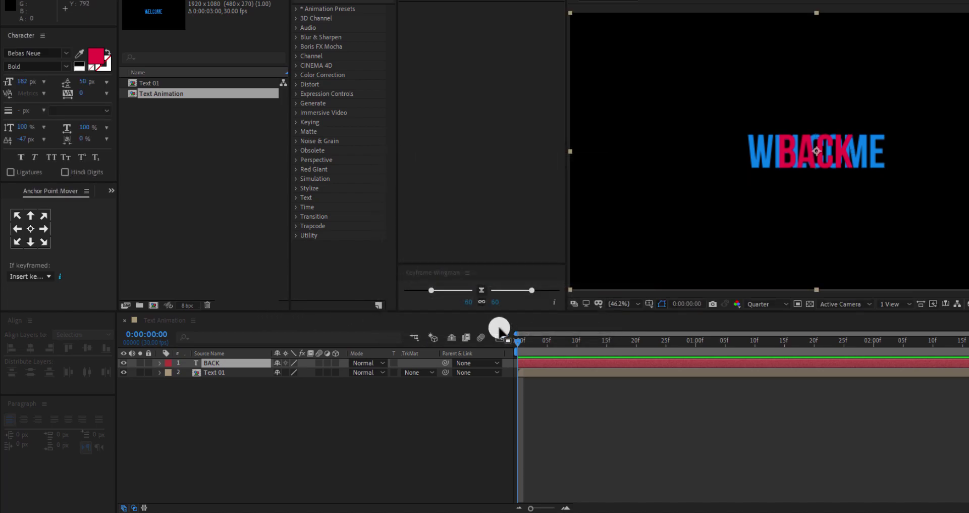
pyautogui.moveTo(235, 364); pyautogui.dragTo(237, 379)
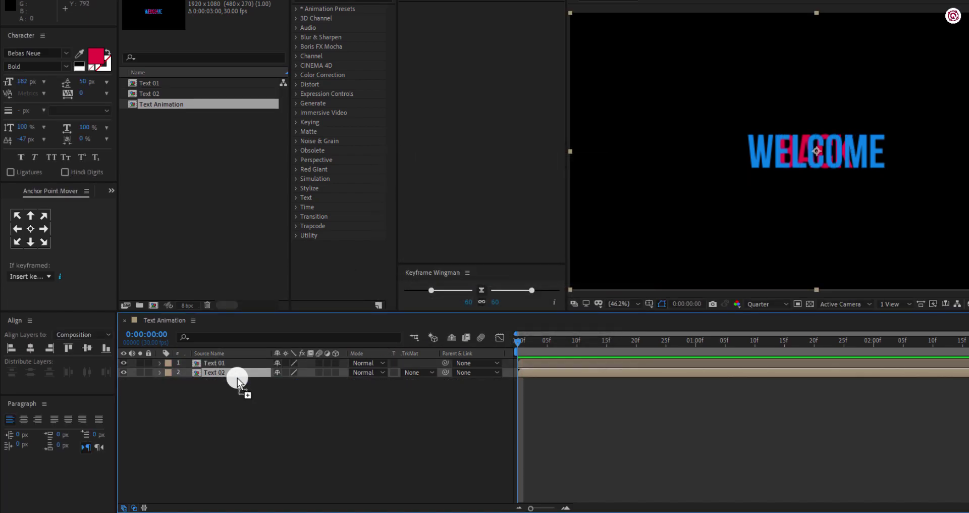
pyautogui.click(238, 380)
pyautogui.click(123, 372)
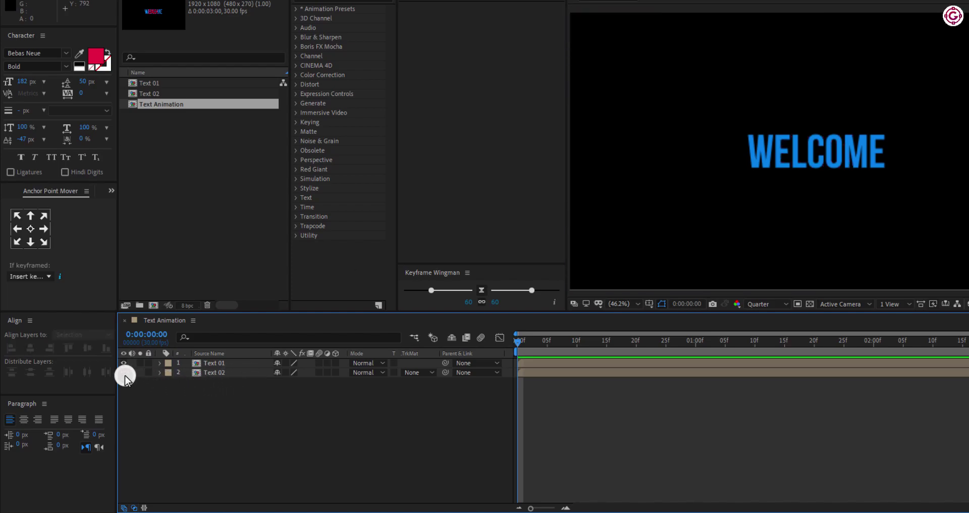
pyautogui.click(213, 367)
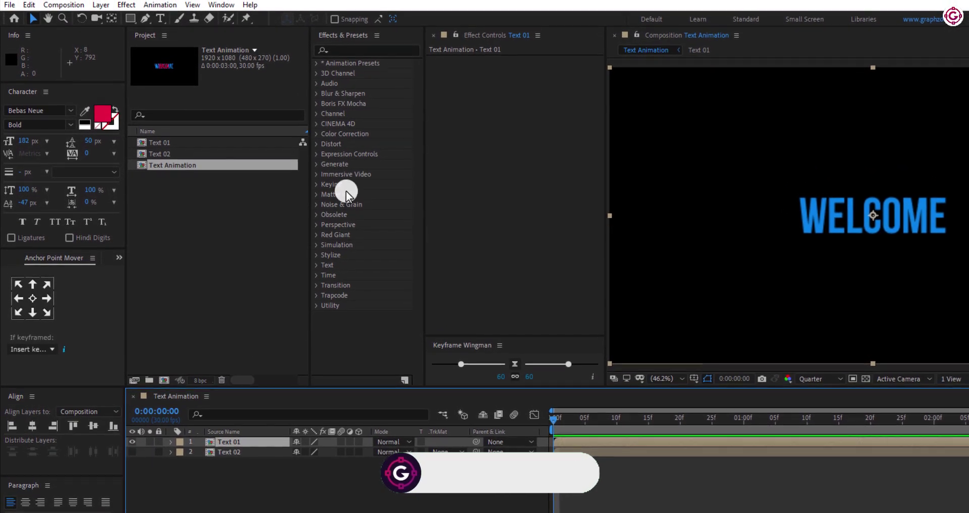
# Apply the Card Wipe effect to the Text 01 layer
pyautogui.click(369, 51)
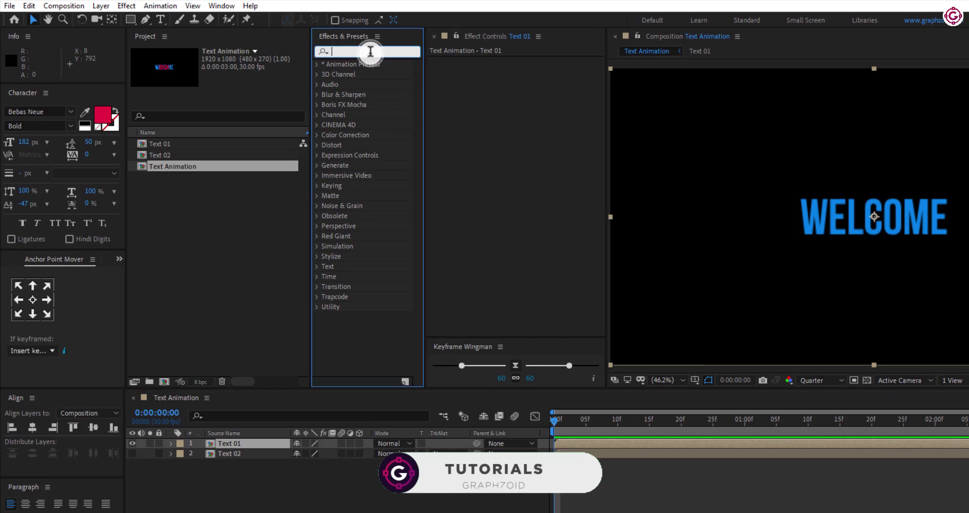
pyautogui.write('cardwipe')
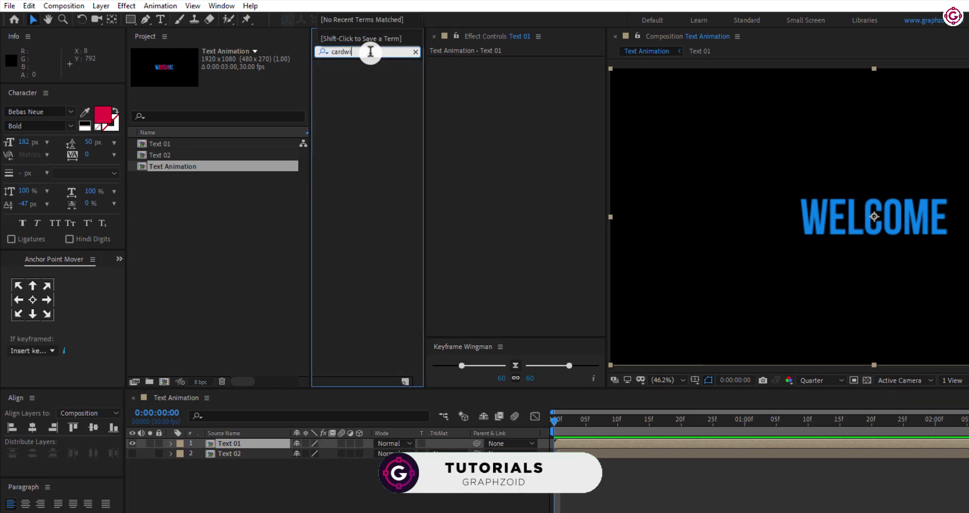
pyautogui.press('BackSpace')
pyautogui.press('BackSpace')
pyautogui.press('BackSpace')
pyautogui.press('BackSpace')
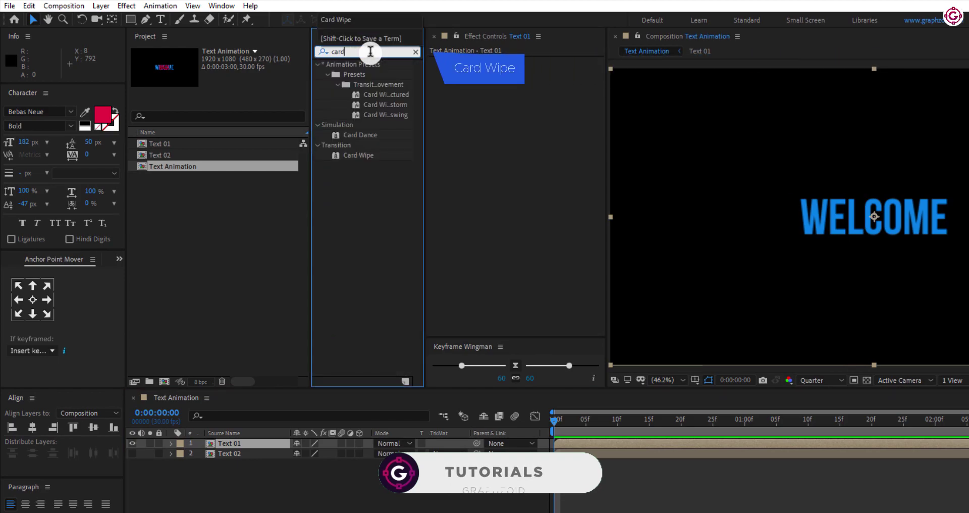
pyautogui.moveTo(367, 159); pyautogui.dragTo(255, 448)
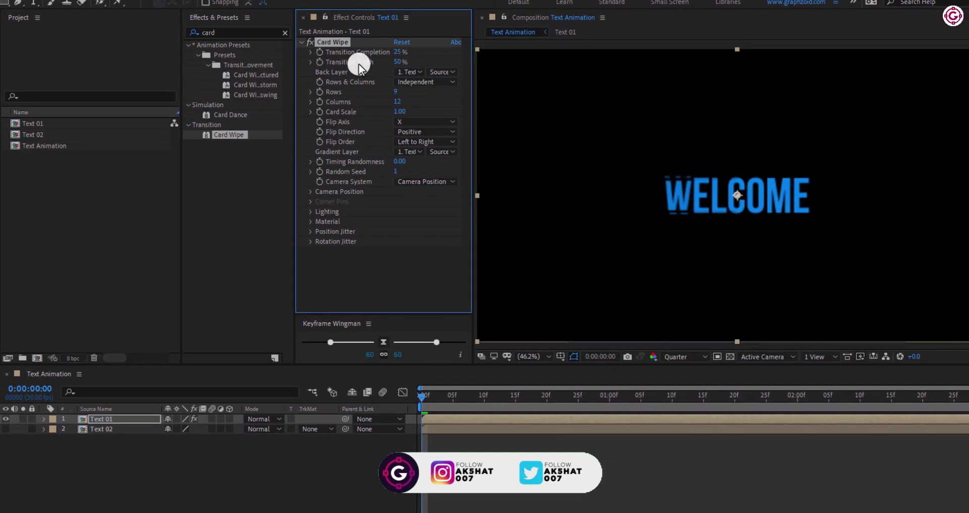
# Keyframe Transition Completion from 0% at the start to 100% at two seconds
pyautogui.click(401, 52)
pyautogui.write('0')
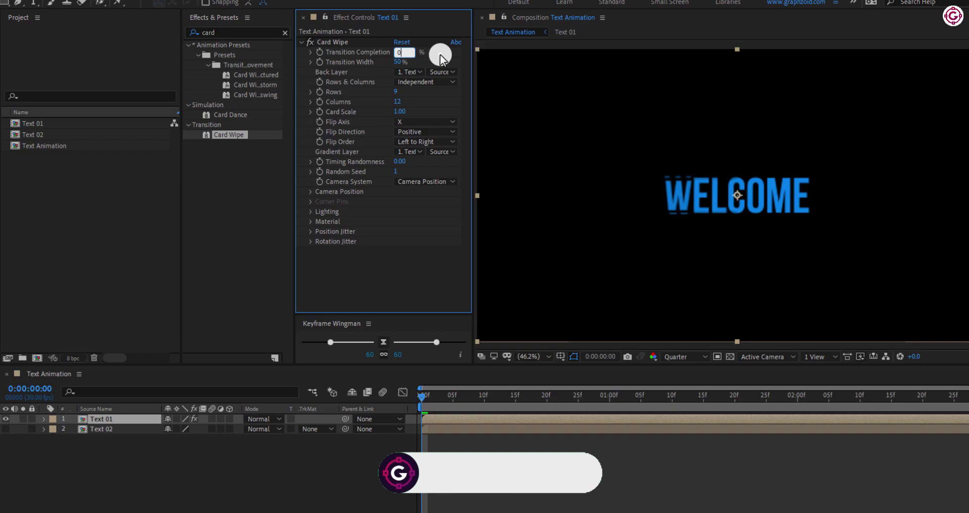
pyautogui.press('Return')
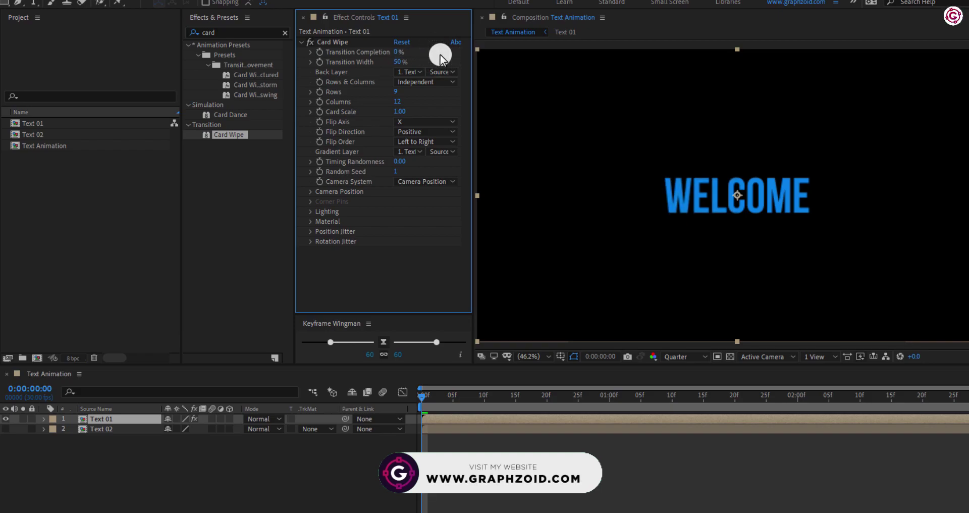
pyautogui.click(316, 50)
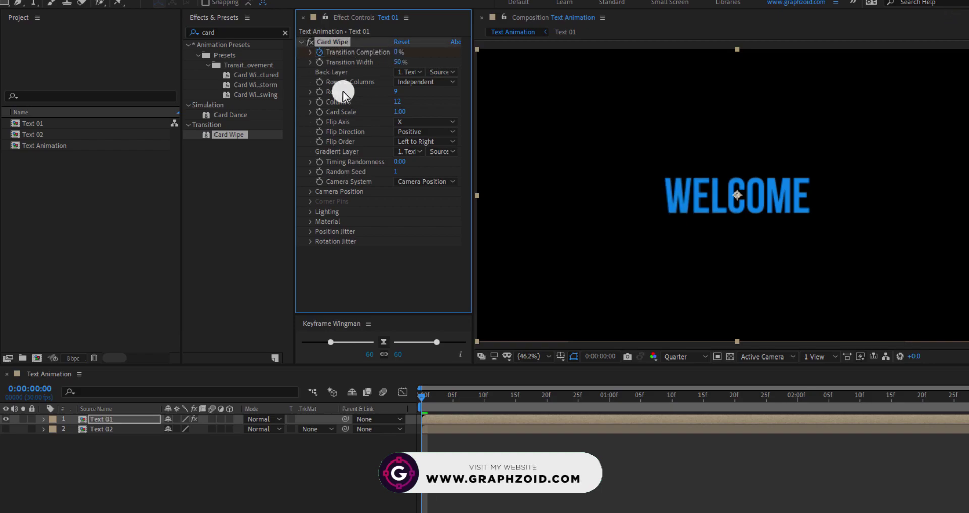
pyautogui.click(796, 401)
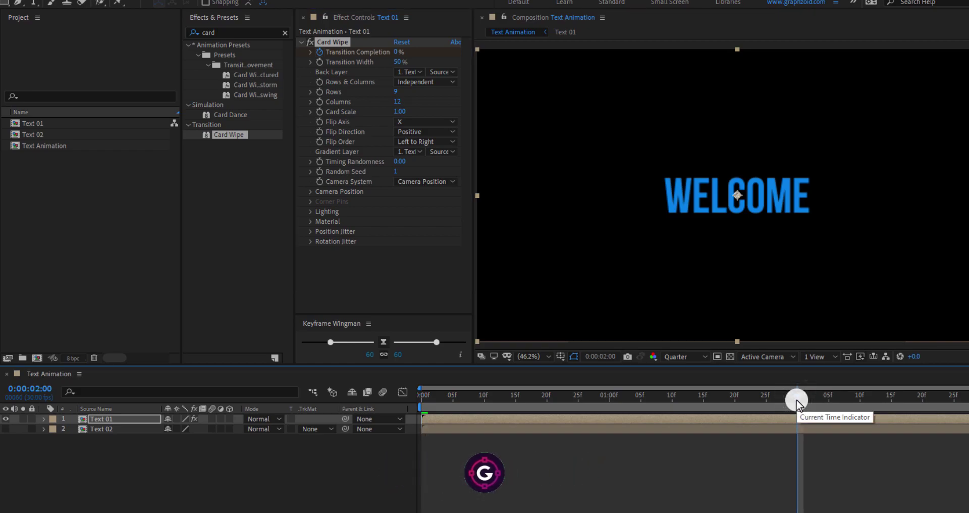
pyautogui.click(398, 52)
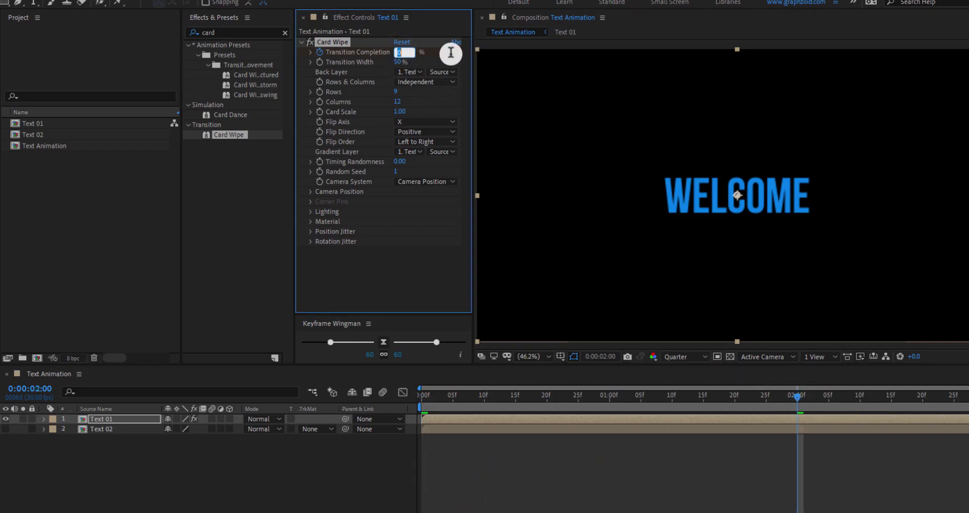
pyautogui.write('100')
pyautogui.press('Return')
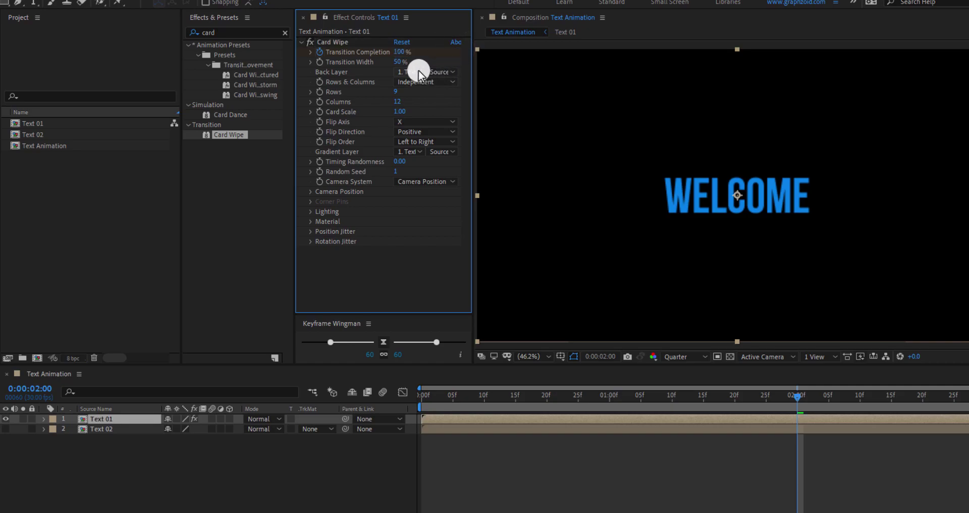
# Set Card Wipe's Back Layer to Text 02 with 20 rows and 50 columns
pyautogui.click(418, 72)
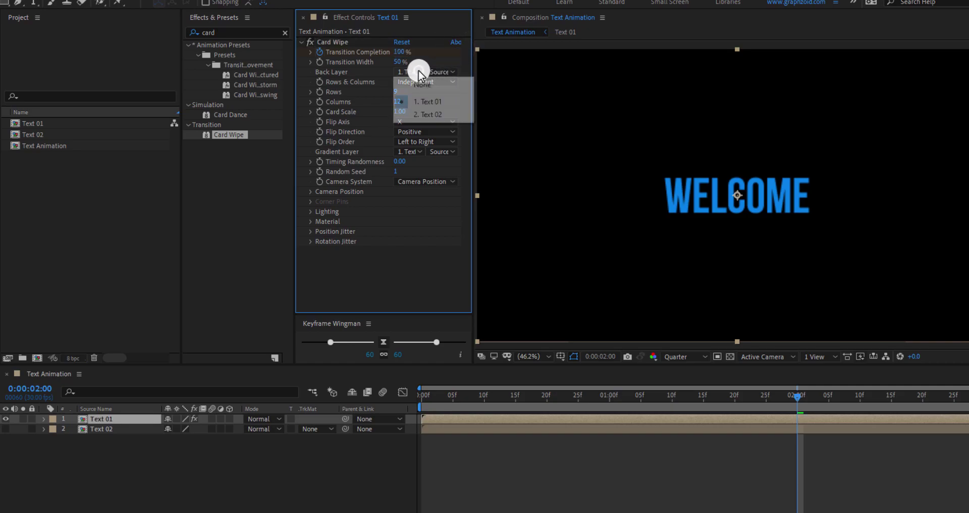
pyautogui.click(435, 115)
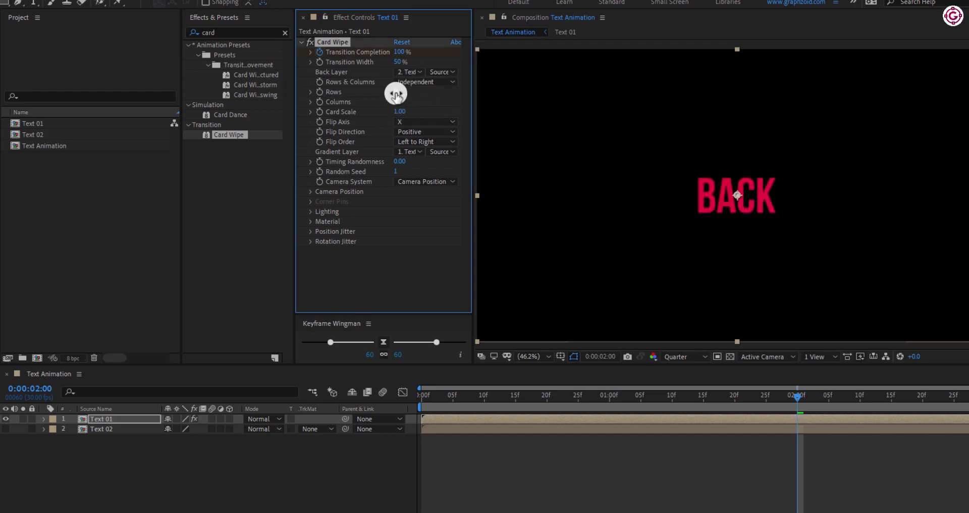
pyautogui.click(396, 93)
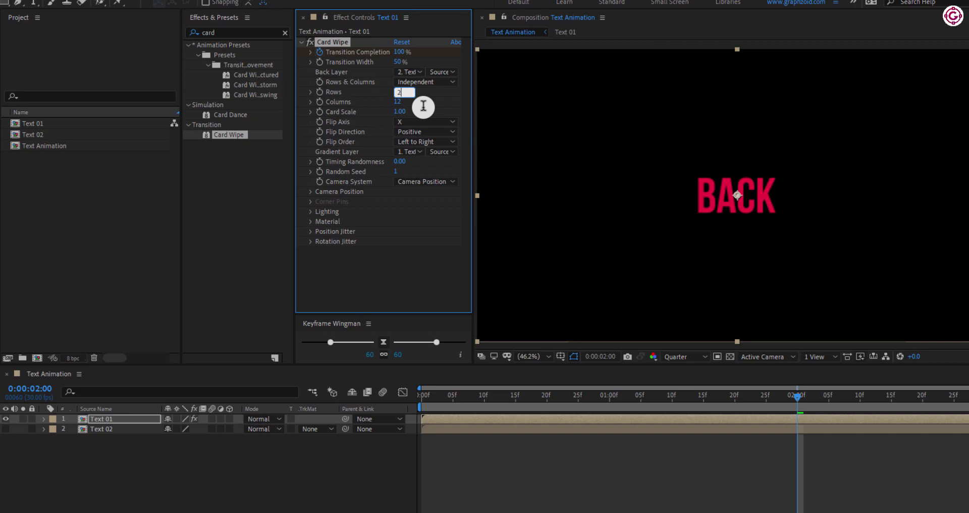
pyautogui.write('20')
pyautogui.click(423, 109)
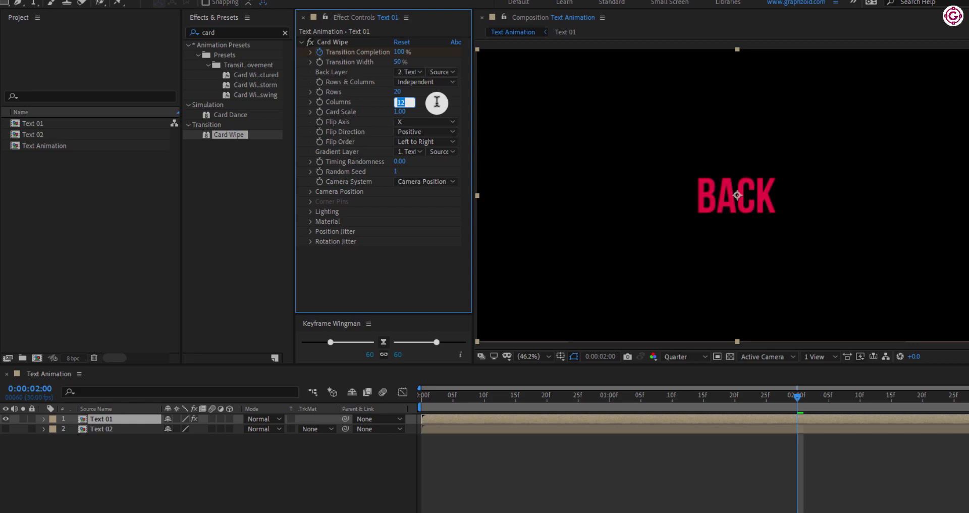
pyautogui.press('Return')
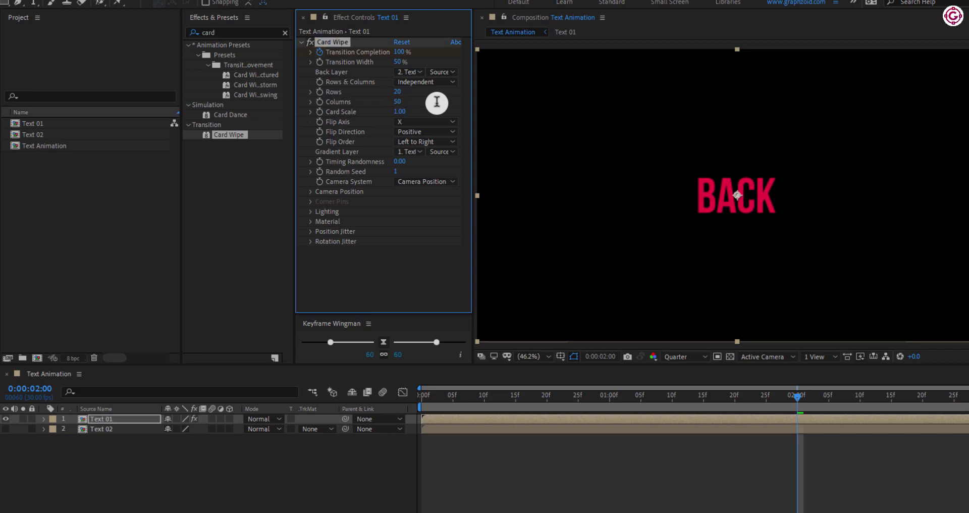
# Keyframe Z Jitter Amount at 0 at the start, 15 at one second, 0 at two seconds
pyautogui.click(309, 232)
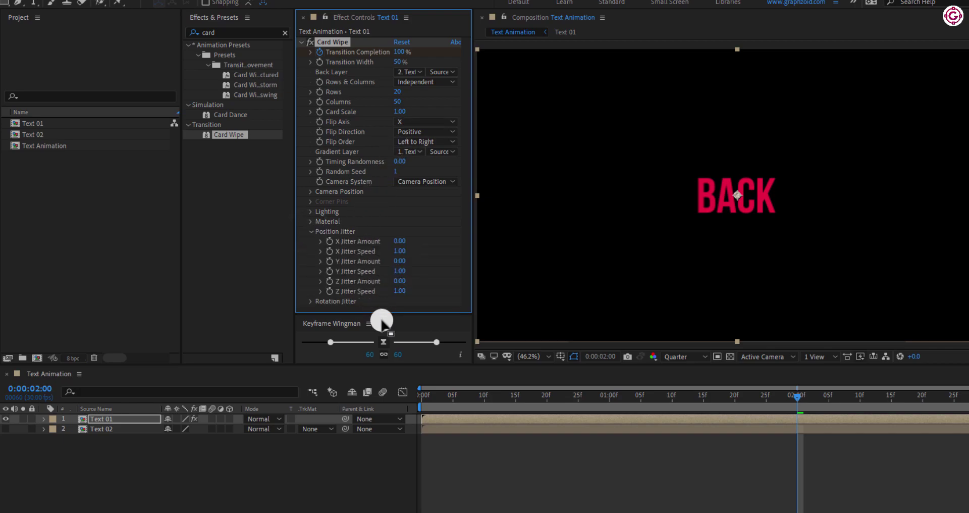
pyautogui.moveTo(435, 395); pyautogui.dragTo(414, 402)
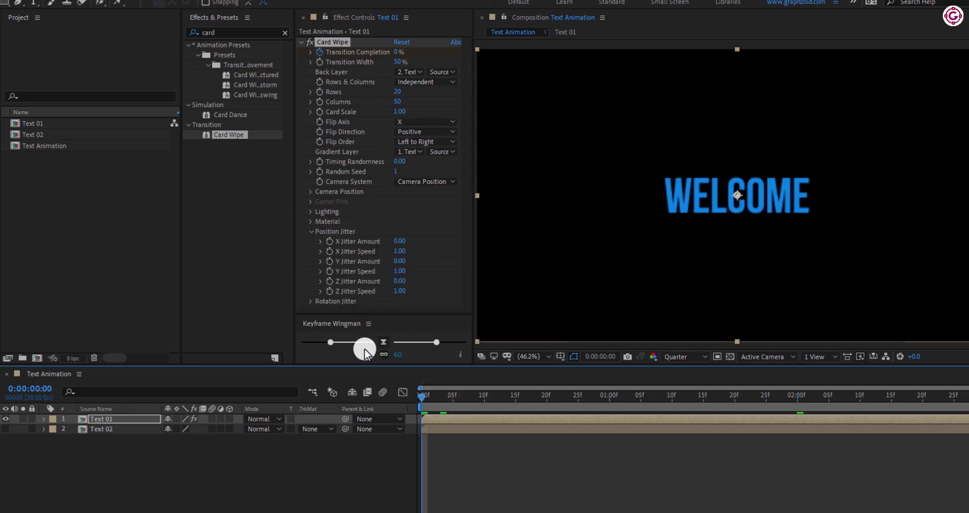
pyautogui.click(328, 283)
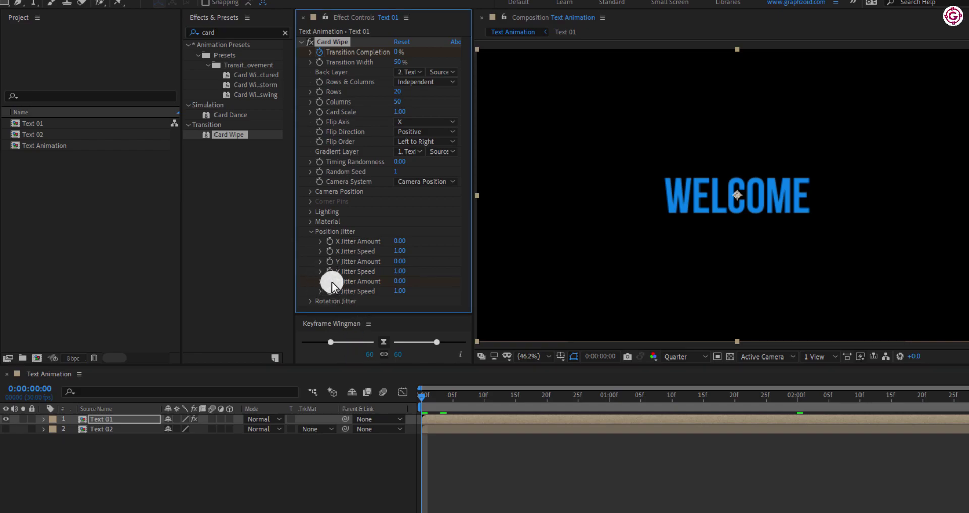
pyautogui.click(609, 399)
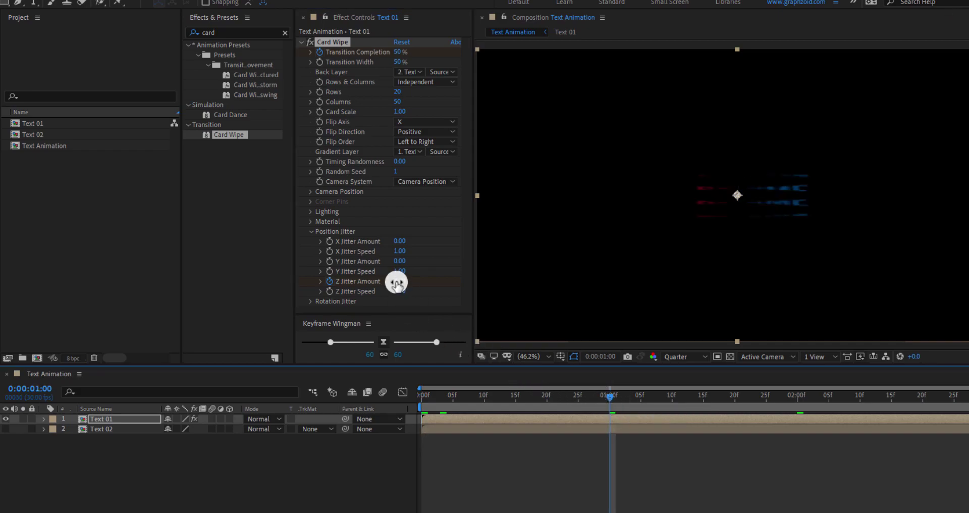
pyautogui.click(396, 282)
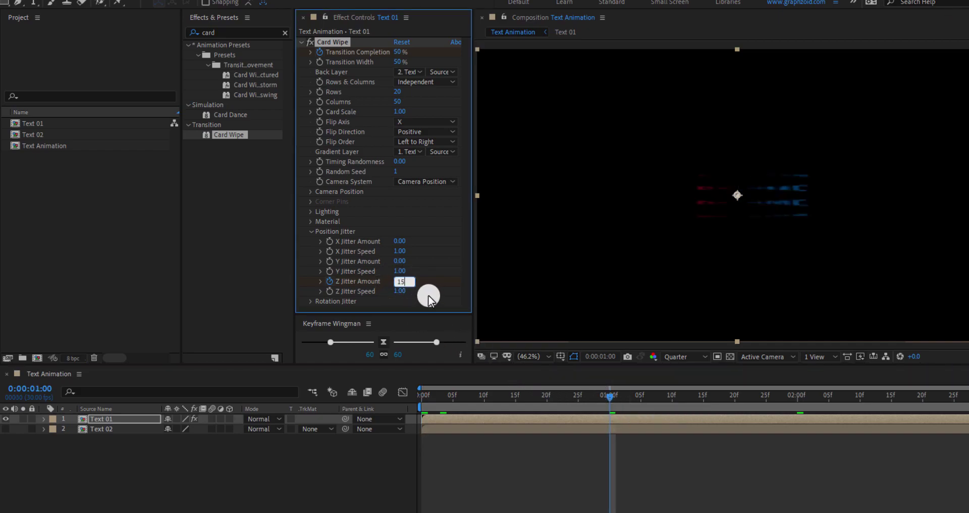
pyautogui.click(435, 295)
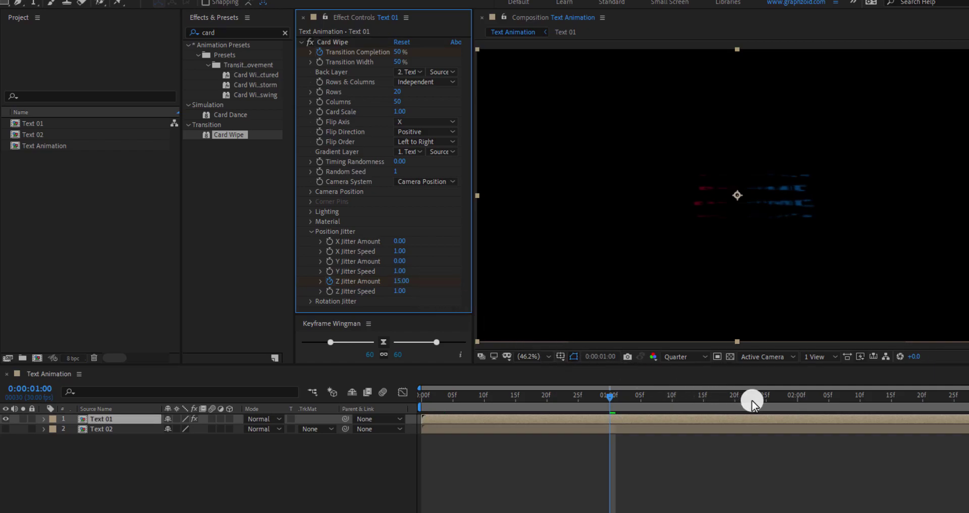
pyautogui.click(796, 398)
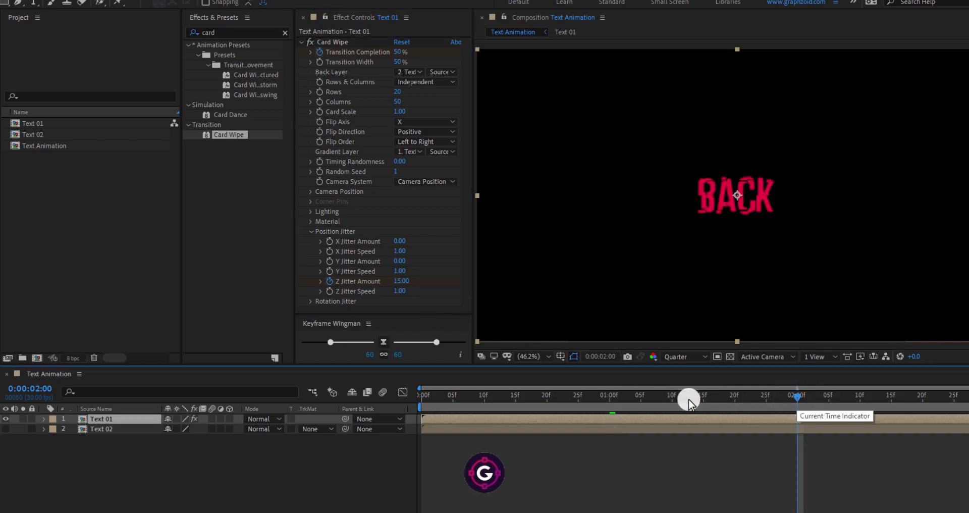
pyautogui.click(402, 284)
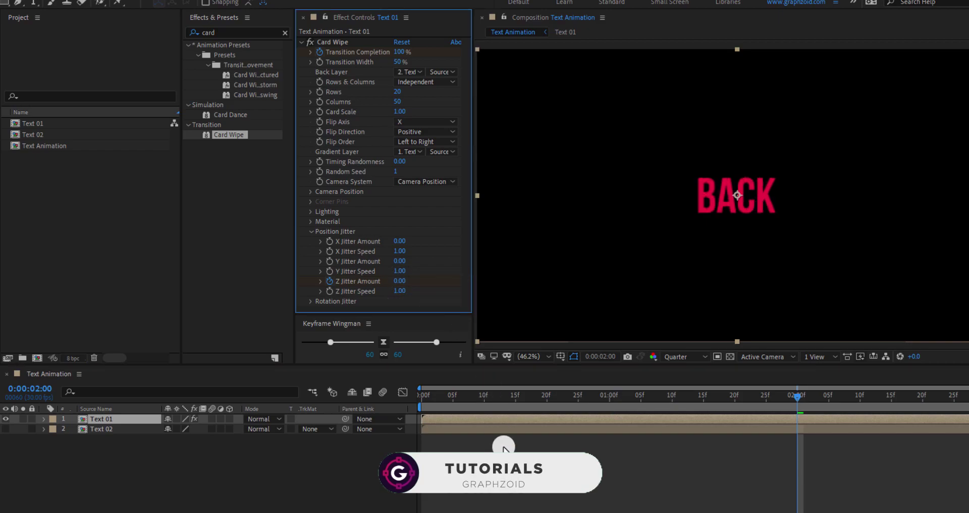
pyautogui.moveTo(576, 397); pyautogui.dragTo(619, 387)
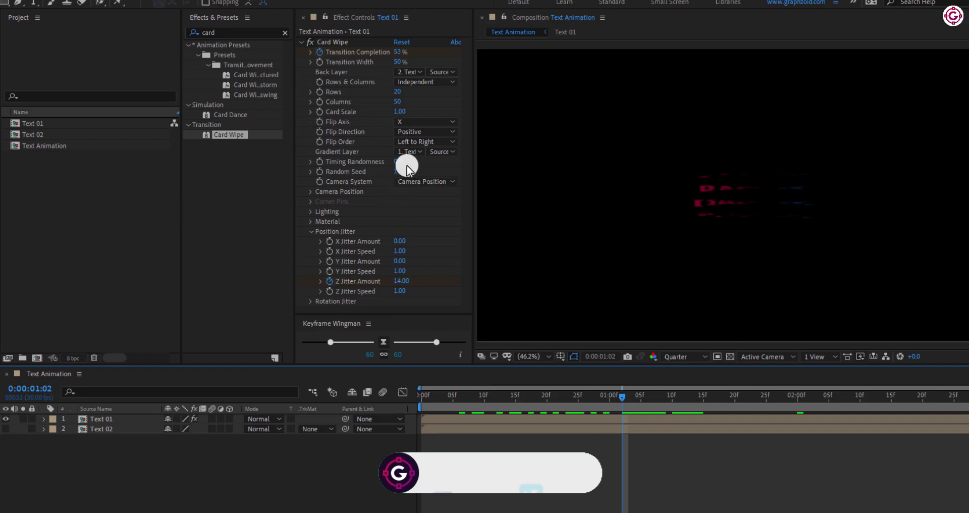
# Set Card Wipe's Timing Randomness to 0.60 and scrub to preview the staggered flips
pyautogui.click(399, 161)
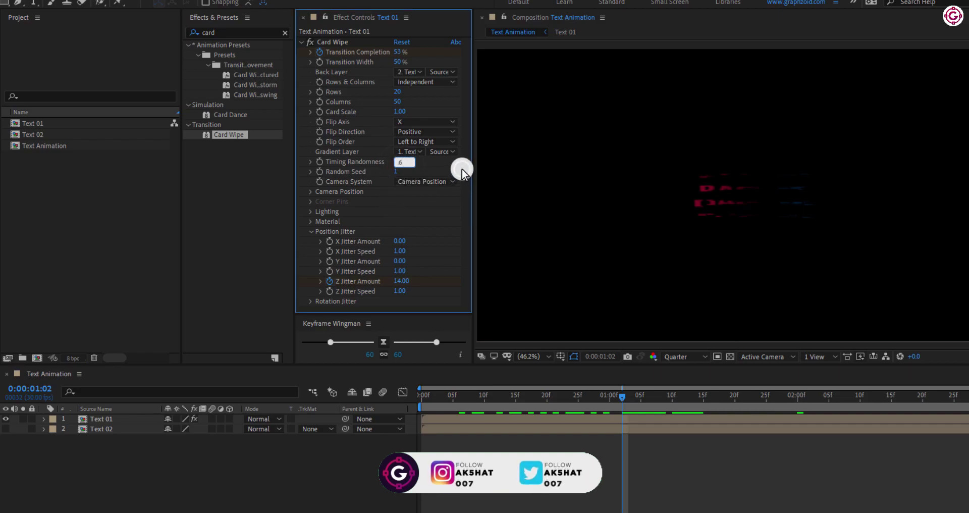
pyautogui.press('Return')
pyautogui.moveTo(617, 399); pyautogui.dragTo(533, 404)
# Duplicate Text 01 and rename the middle copy to Transit
pyautogui.click(383, 441)
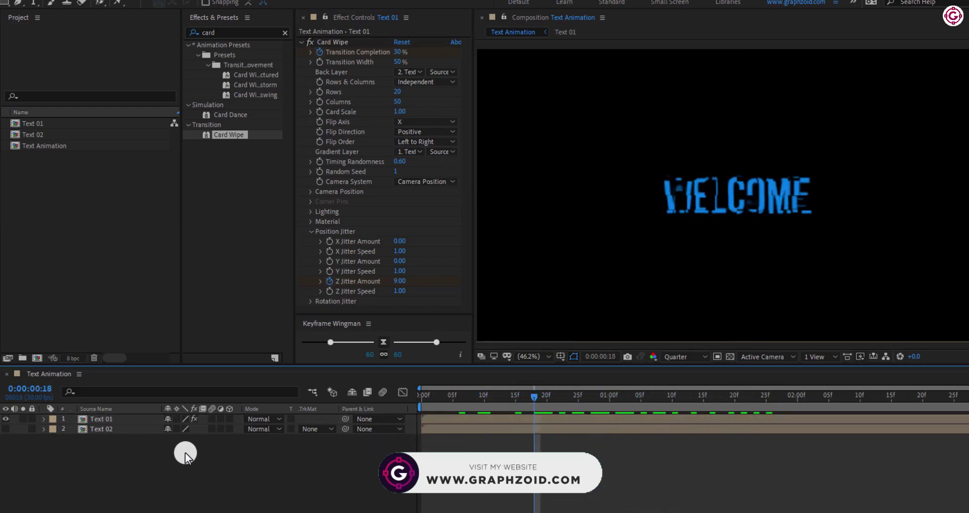
pyautogui.click(101, 418)
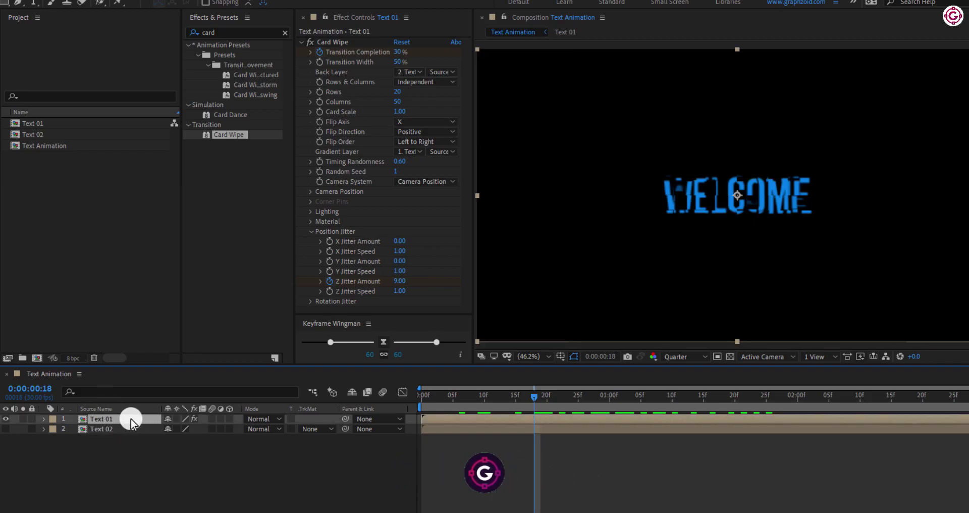
pyautogui.hotkey('ctrl', 'd')
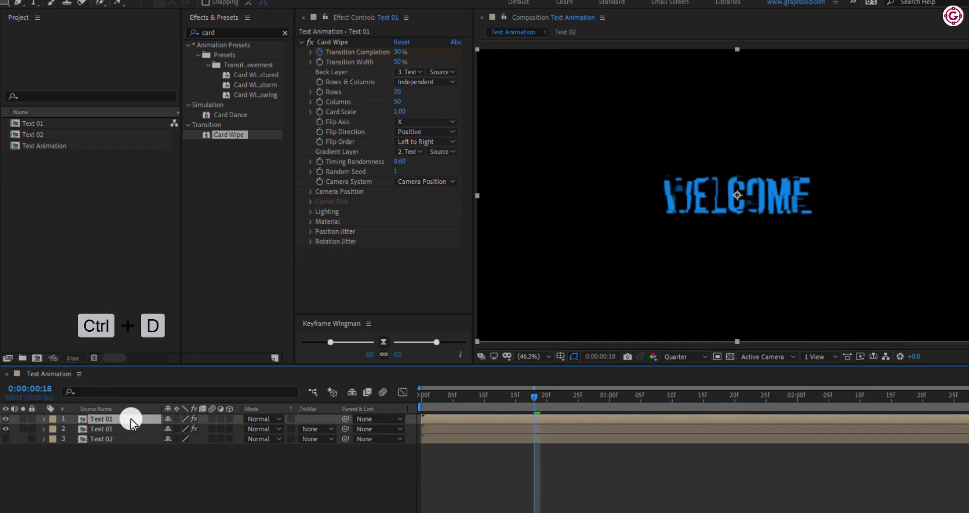
pyautogui.click(119, 429)
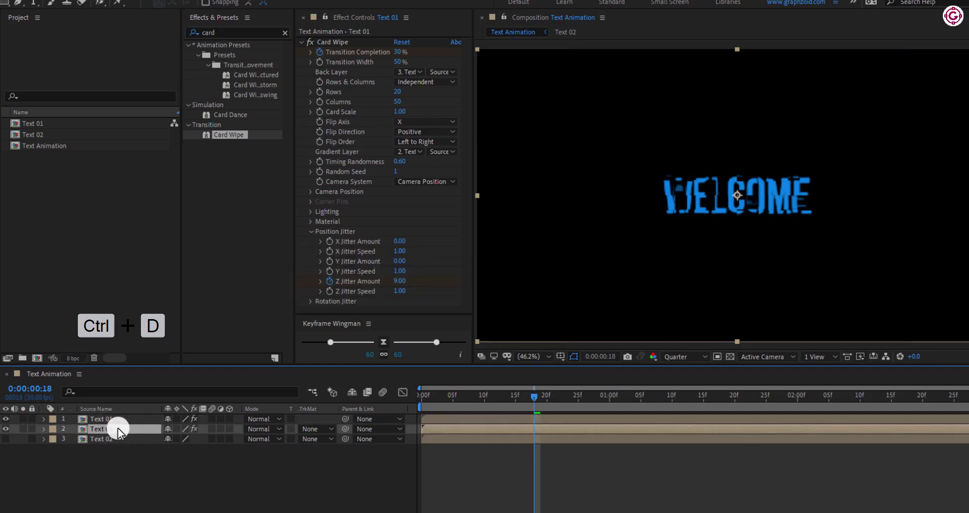
pyautogui.press('Return')
pyautogui.write('Tran')
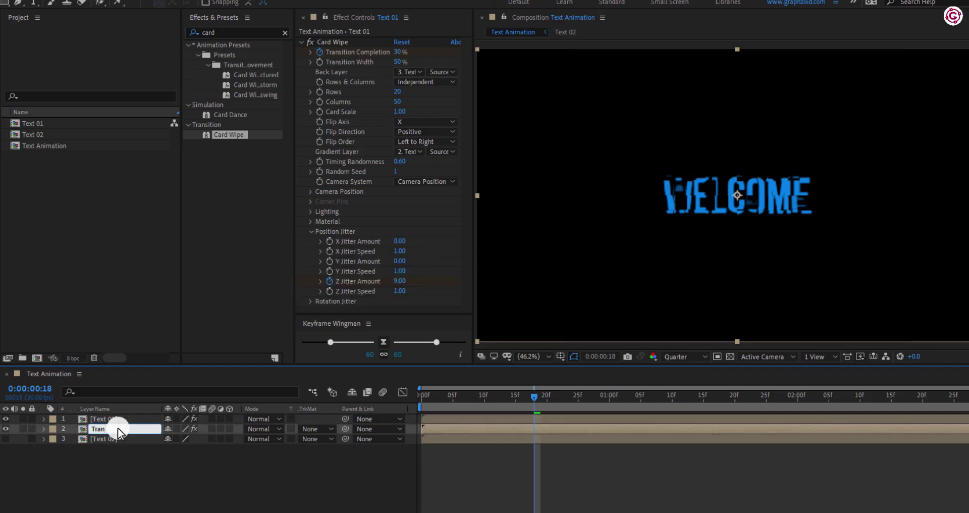
pyautogui.write('sit')
pyautogui.press('Return')
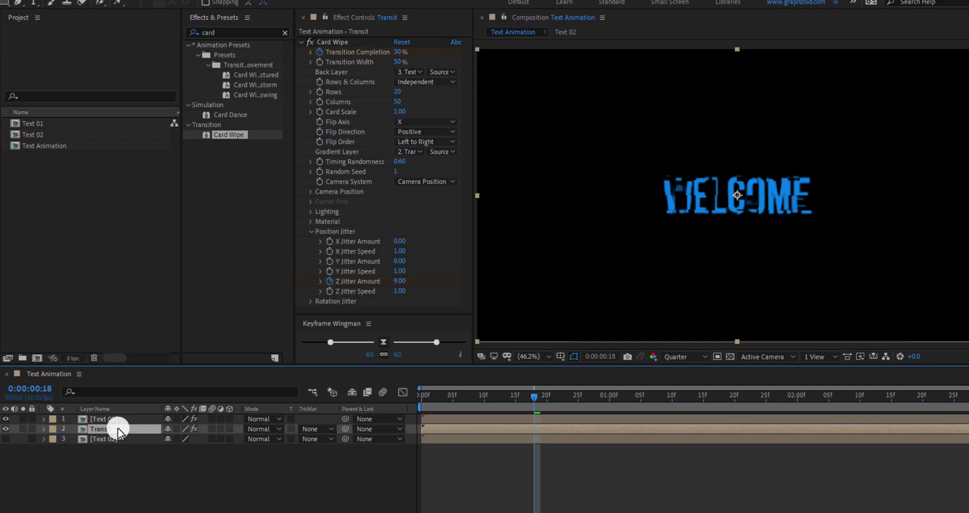
# Apply a Fill effect to the Transit layer and colour it orange FFA200
pyautogui.click(285, 33)
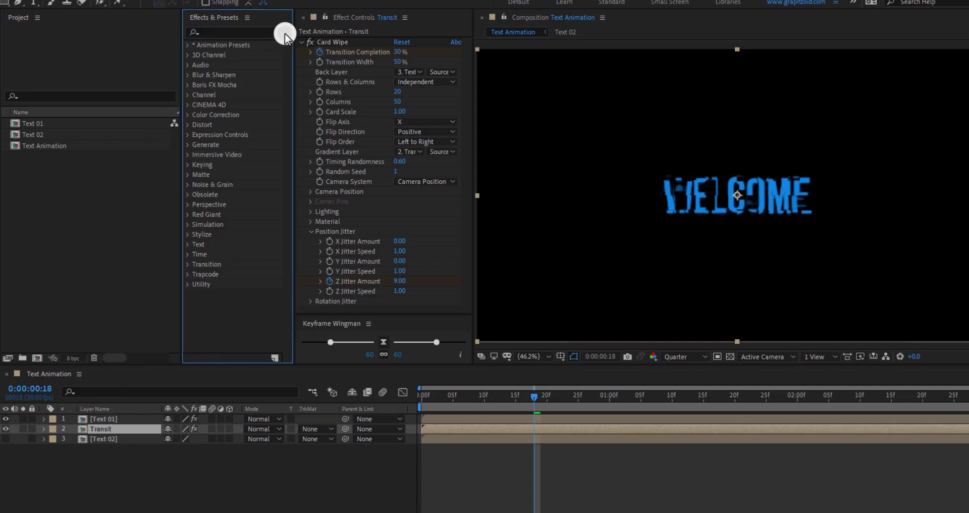
pyautogui.click(270, 32)
pyautogui.write('fi')
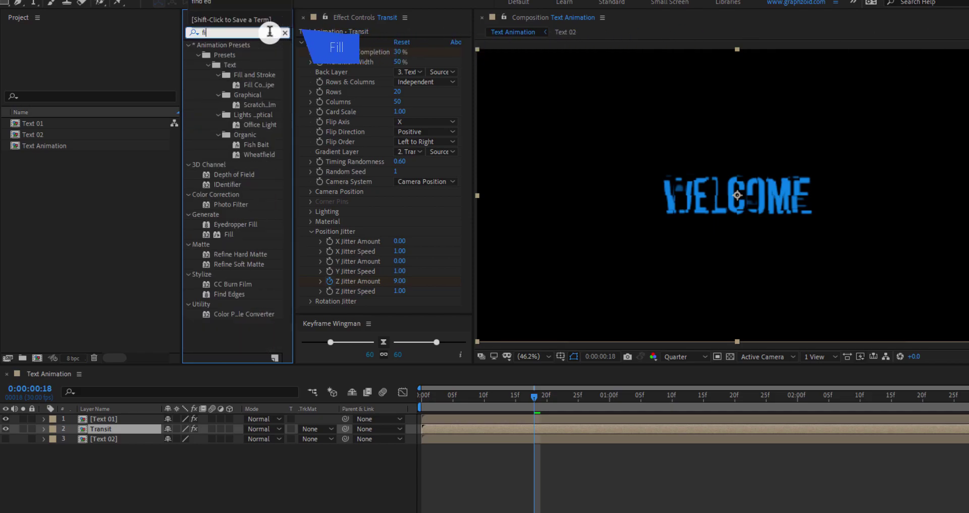
pyautogui.write('ll')
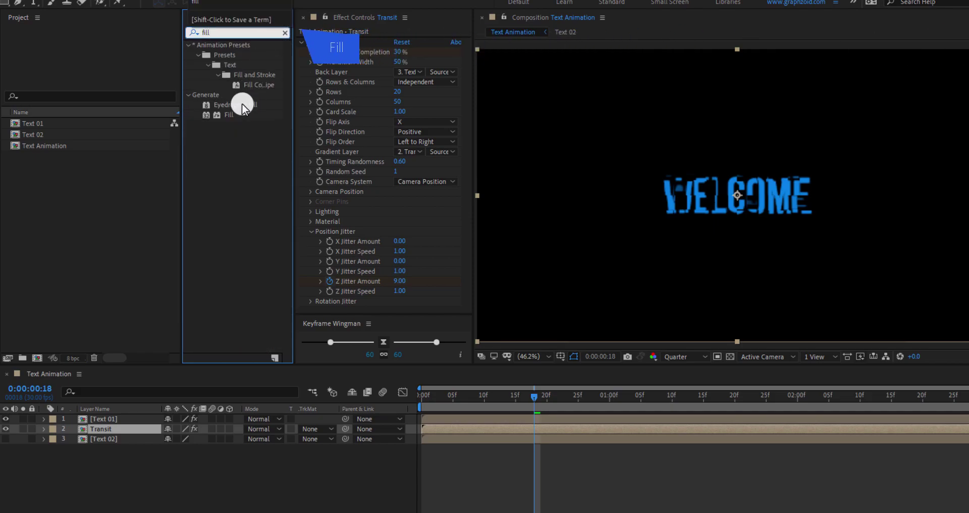
pyautogui.moveTo(229, 114); pyautogui.dragTo(130, 428)
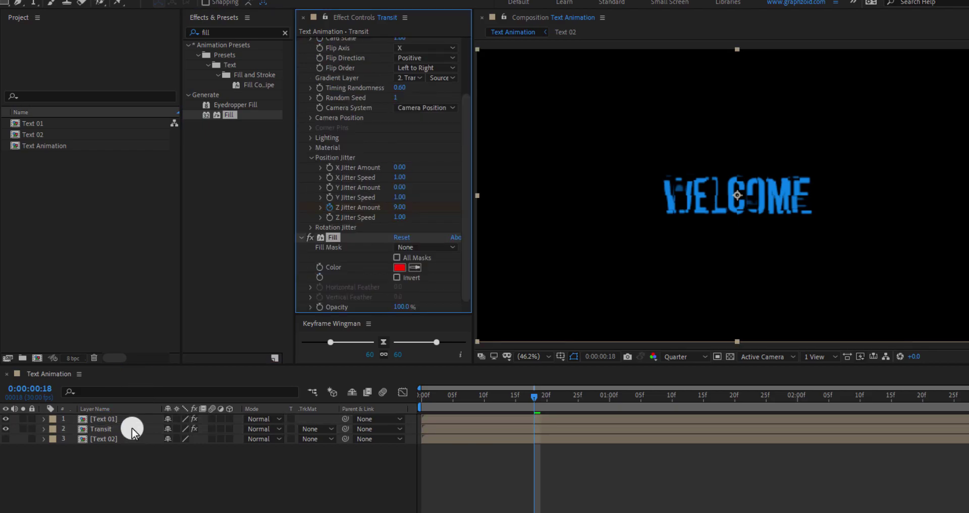
pyautogui.click(399, 268)
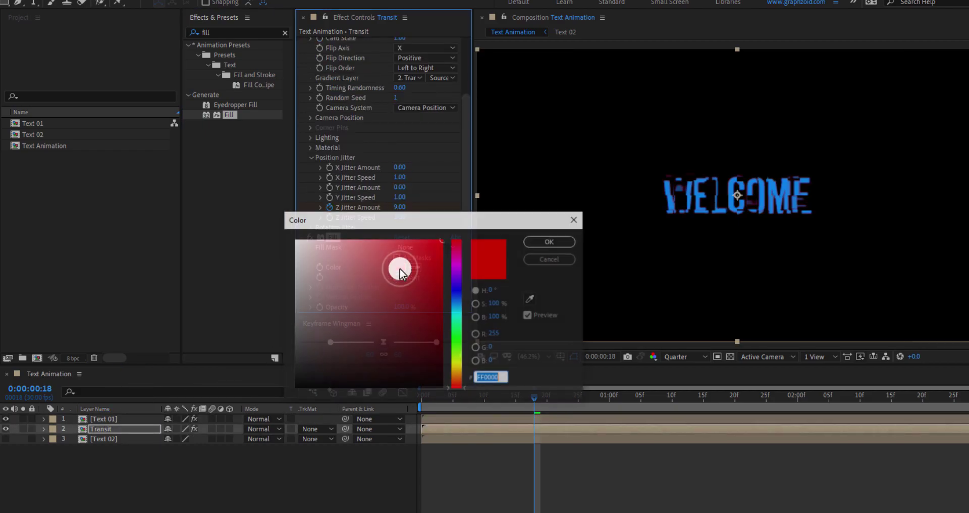
pyautogui.moveTo(461, 331); pyautogui.dragTo(467, 373)
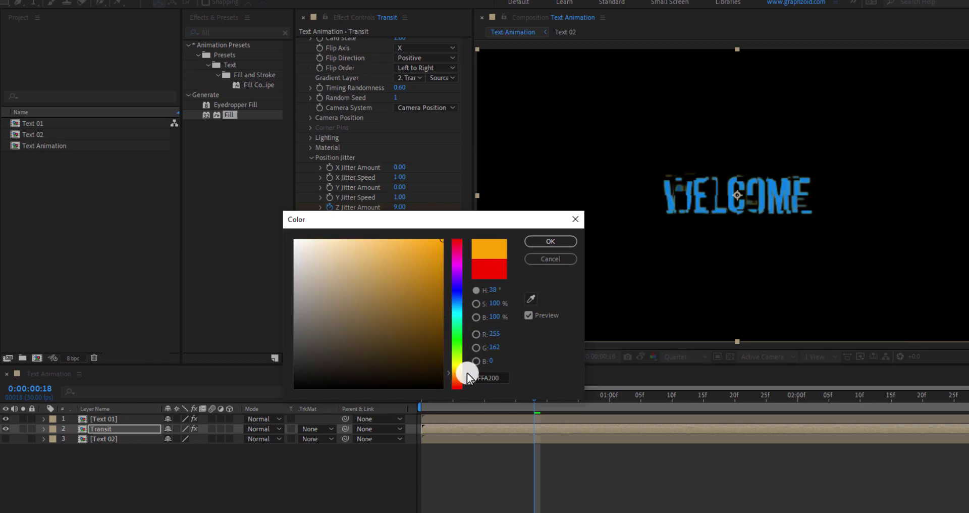
pyautogui.click(550, 241)
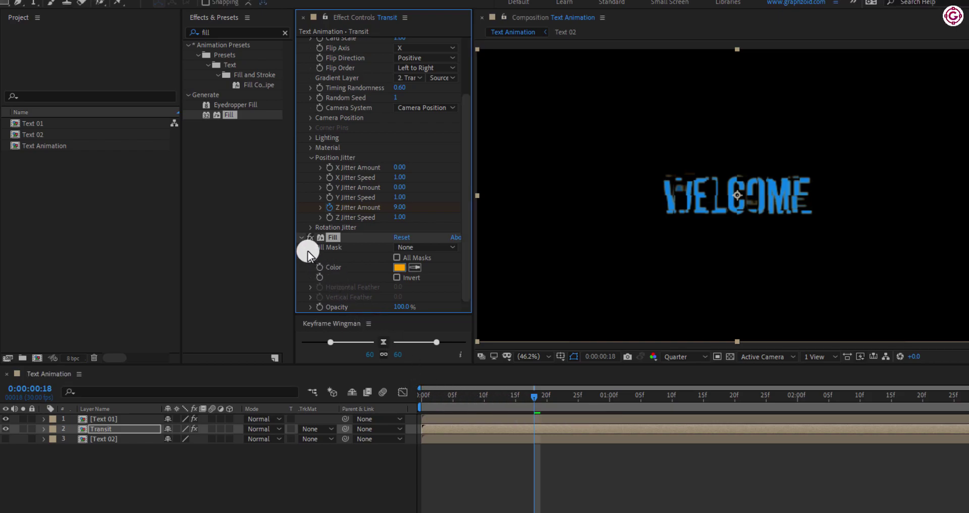
pyautogui.click(301, 238)
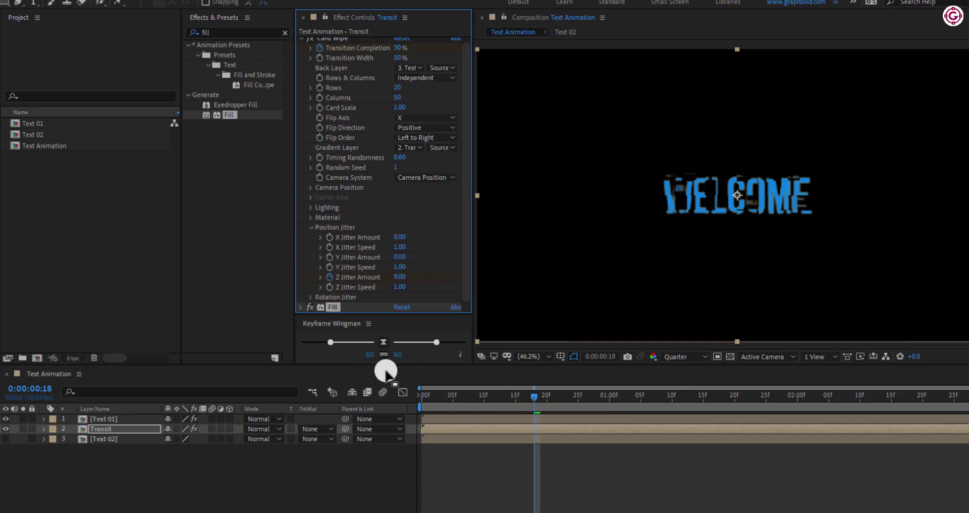
# Set X and Y Jitter Amount to 2 at the one-second mark
pyautogui.click(440, 395)
pyautogui.moveTo(430, 404); pyautogui.dragTo(418, 398)
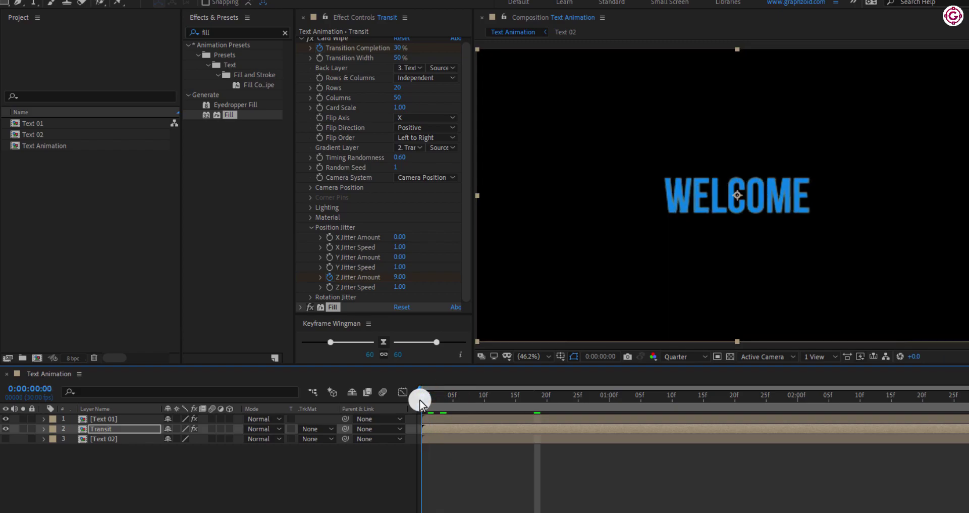
pyautogui.click(332, 260)
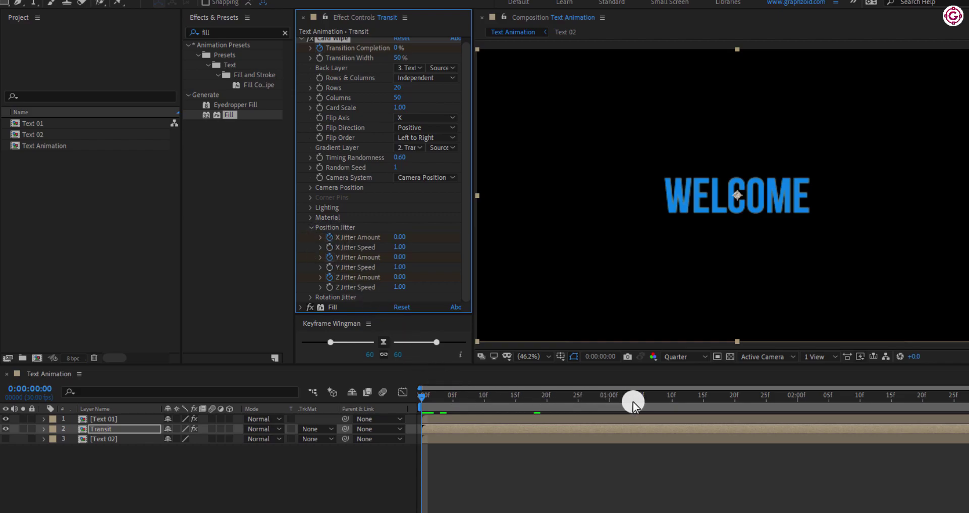
pyautogui.click(610, 401)
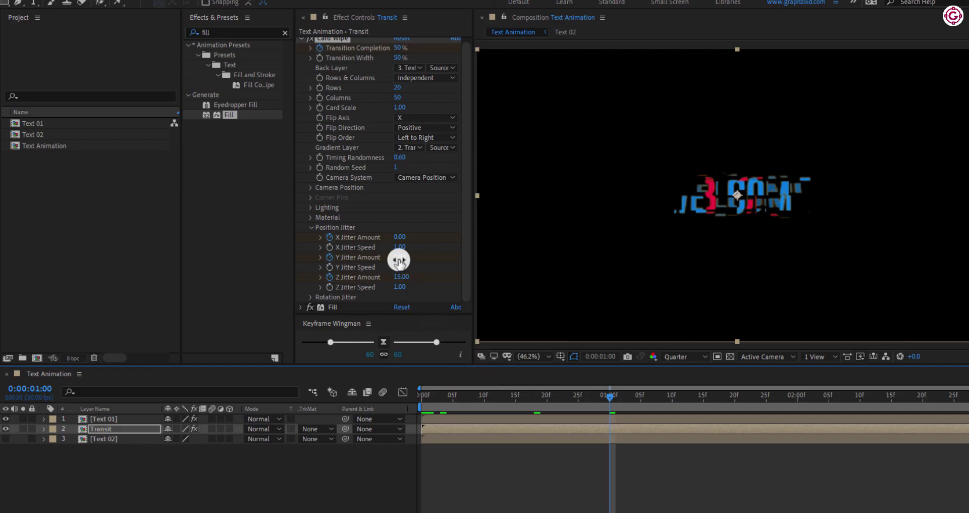
pyautogui.click(399, 259)
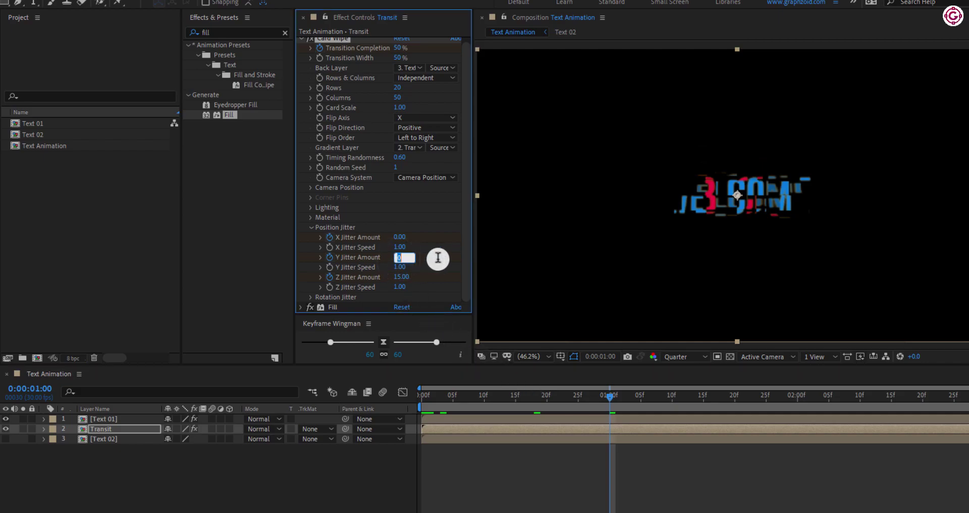
pyautogui.write('2')
pyautogui.press('Return')
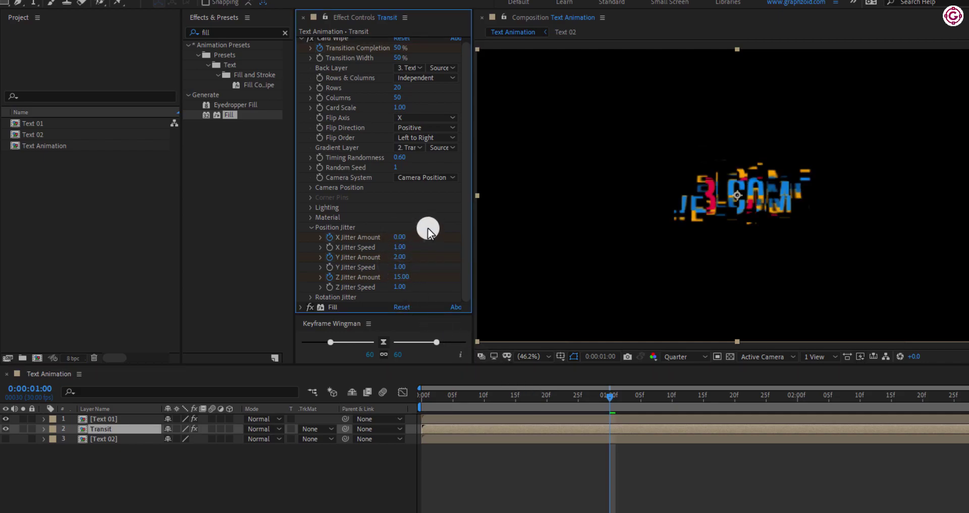
pyautogui.click(401, 237)
pyautogui.write('2')
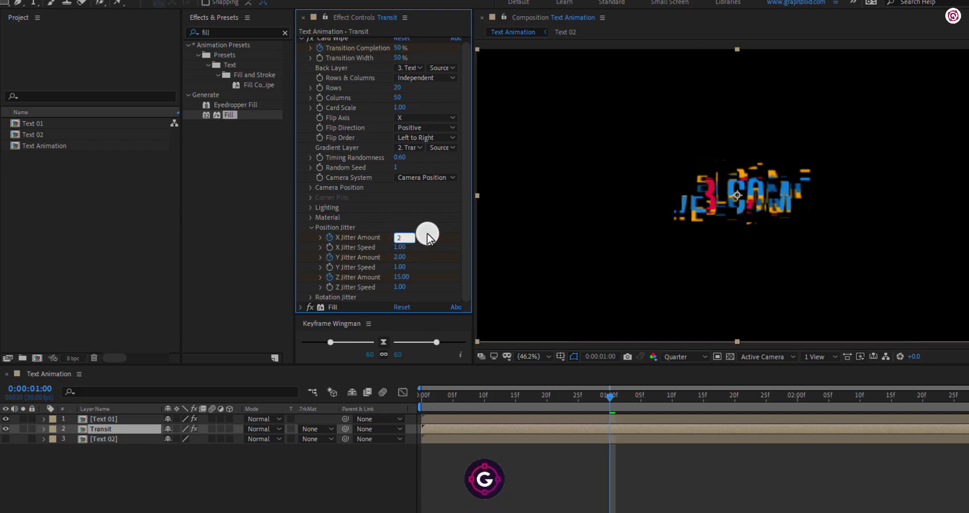
pyautogui.press('Return')
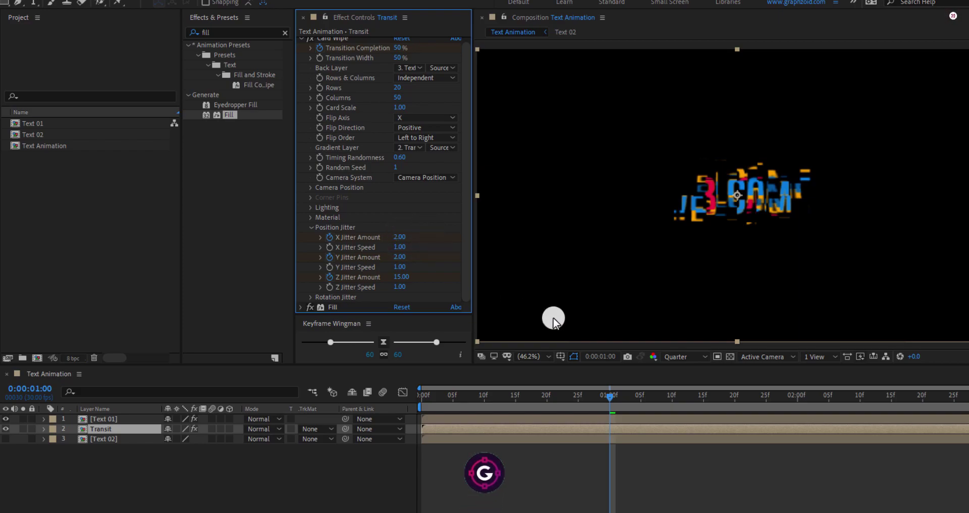
# Set X and Y Jitter Amount to 0 at two seconds and Timing Randomness to 0.70
pyautogui.click(796, 399)
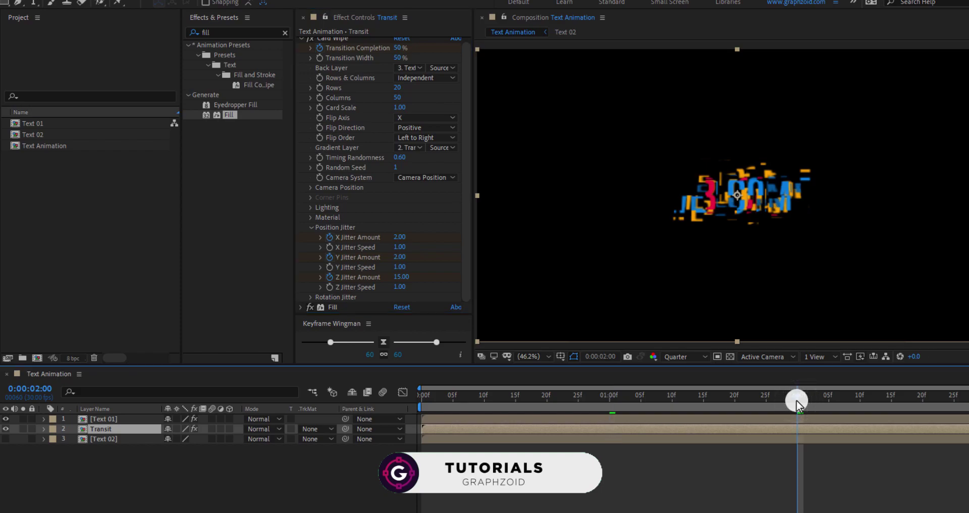
pyautogui.click(402, 237)
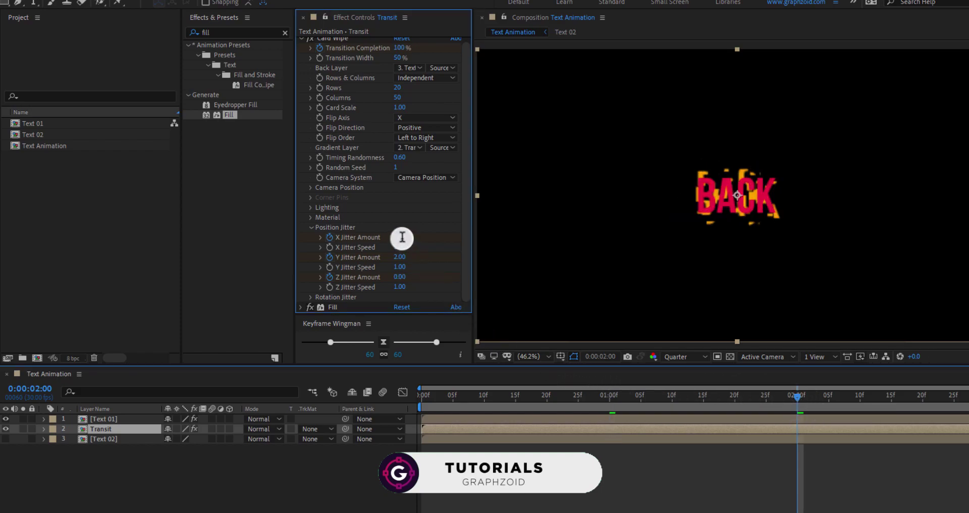
pyautogui.write('0')
pyautogui.press('Return')
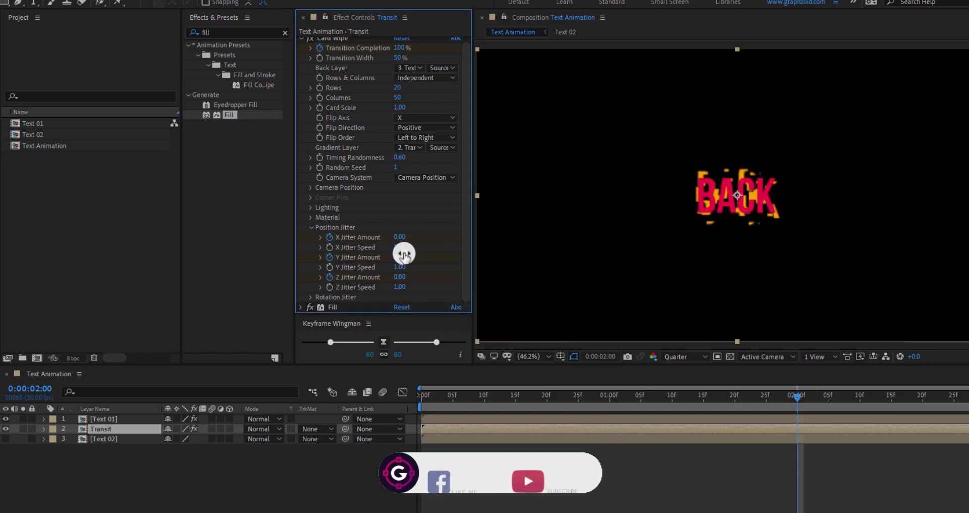
pyautogui.click(426, 263)
pyautogui.write('0')
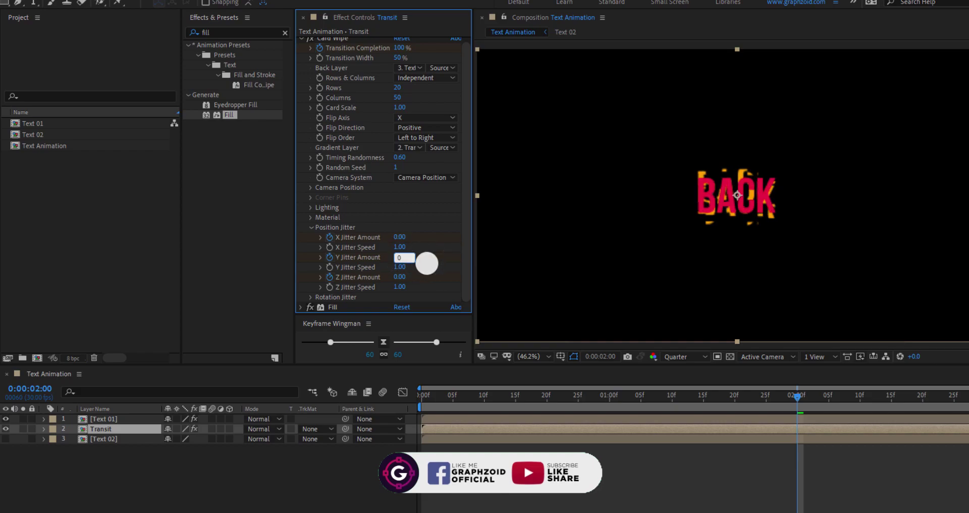
pyautogui.press('Return')
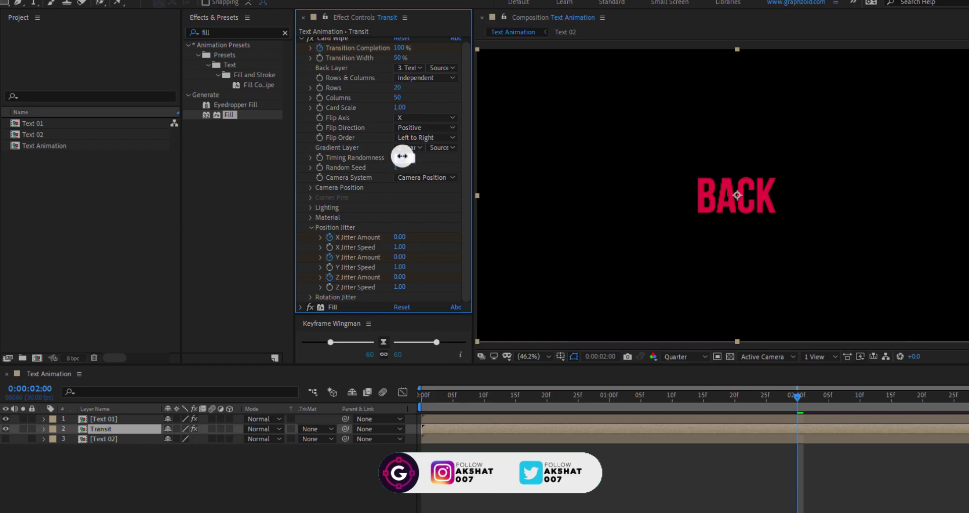
pyautogui.moveTo(402, 156); pyautogui.dragTo(414, 151)
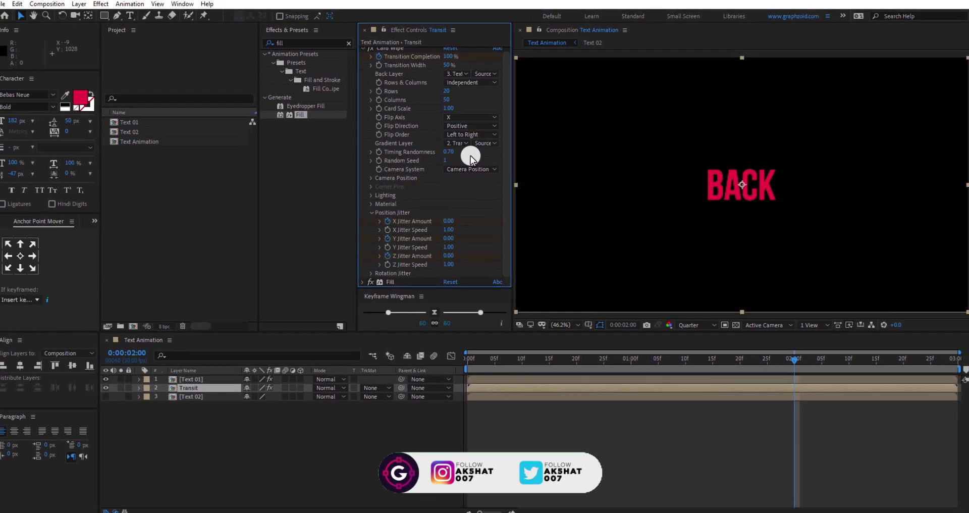
# Return to 0:00:00:00, set preview resolution to Full, and play the transition
pyautogui.click(542, 408)
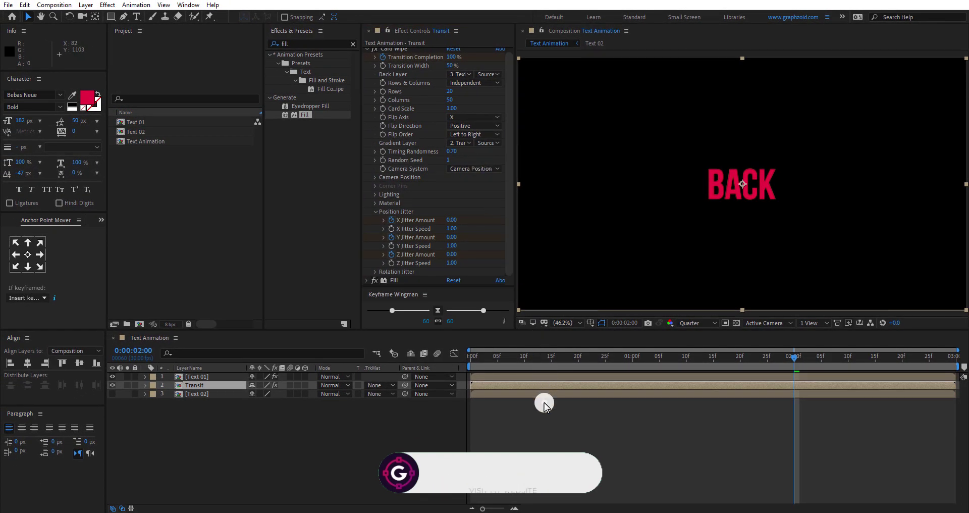
pyautogui.moveTo(539, 356); pyautogui.dragTo(471, 362)
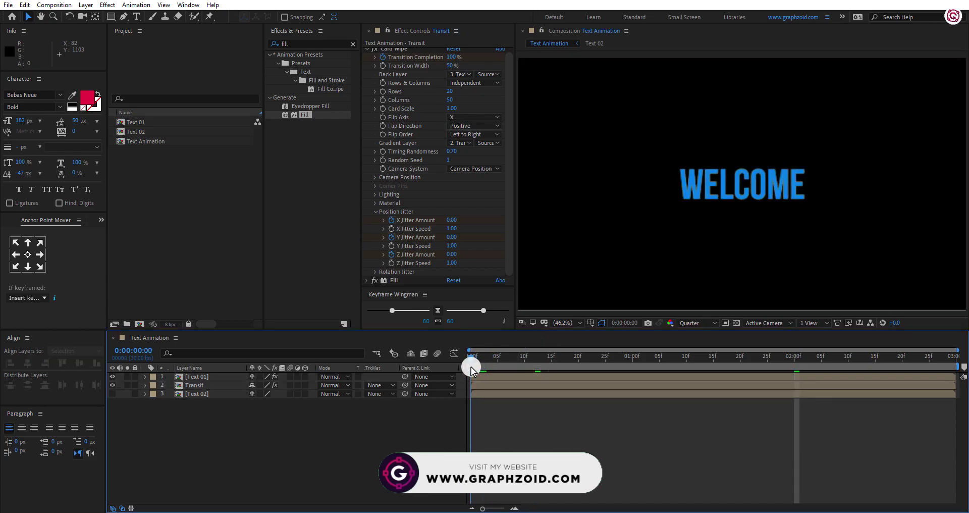
pyautogui.click(696, 323)
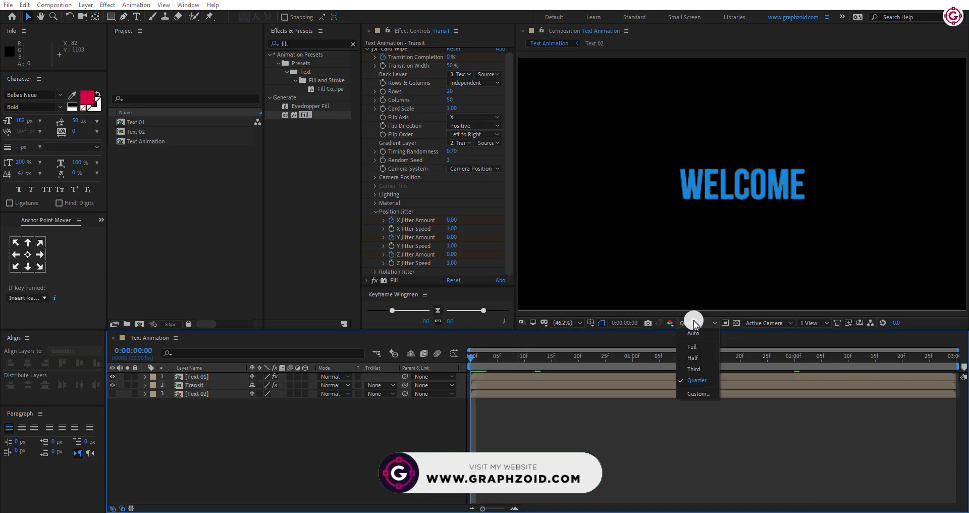
pyautogui.click(696, 344)
pyautogui.press('space')
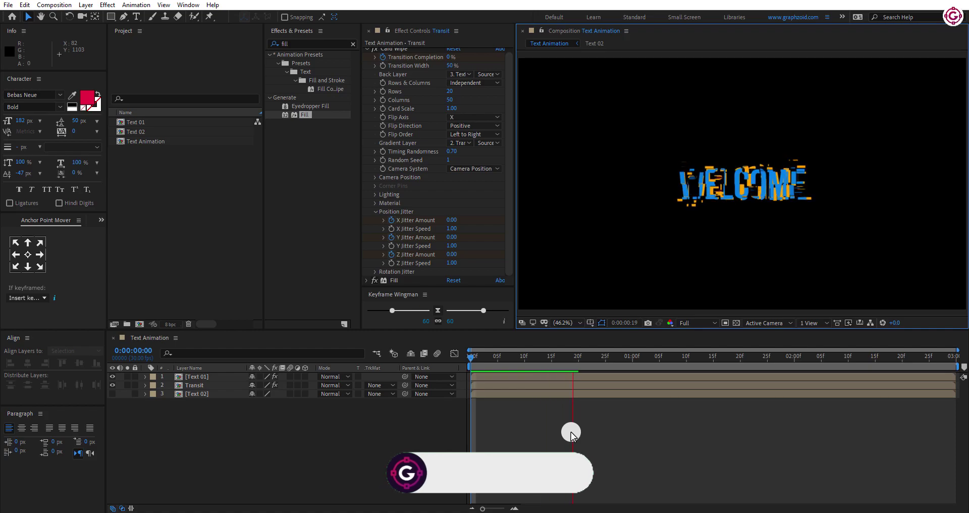